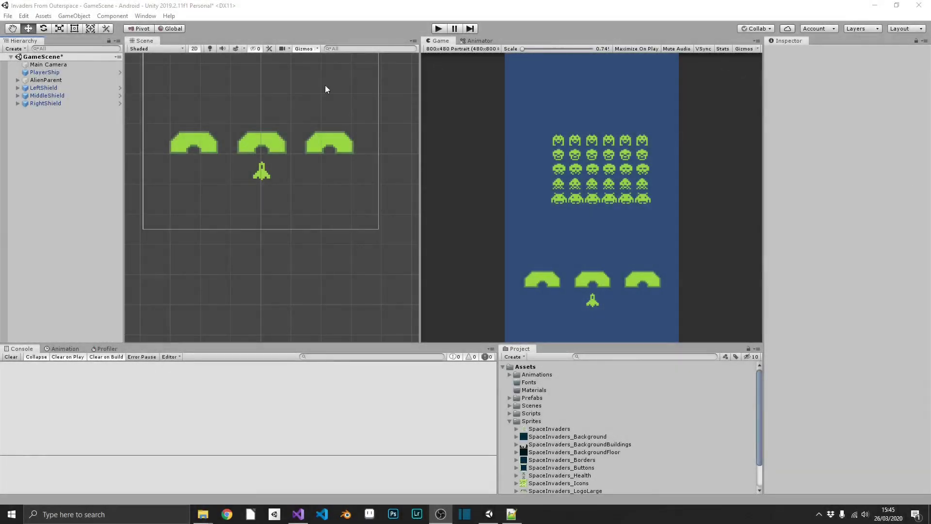
Step: Examine the import settings and previews of the SpaceInvaders_Background and SpaceInvaders_BackgroundFloor sprites
click(178, 134)
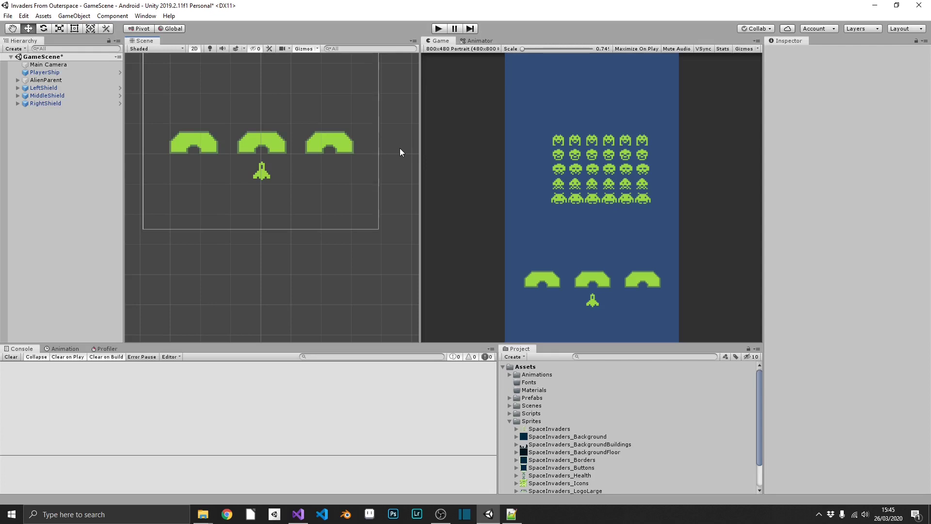
click(569, 443)
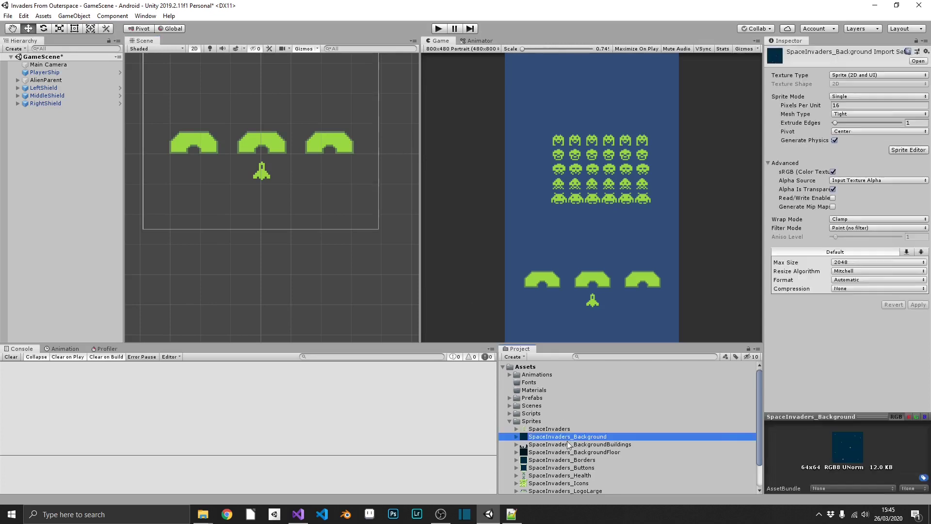
click(606, 454)
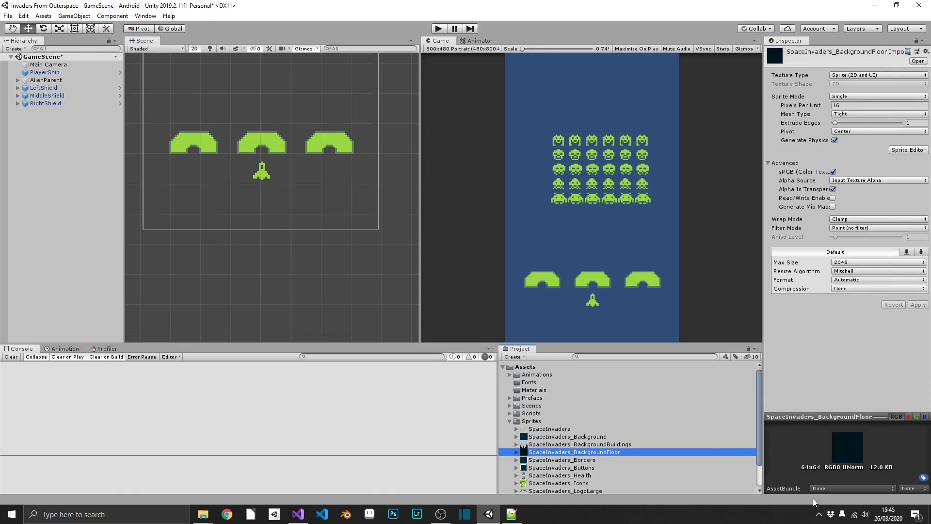
click(785, 280)
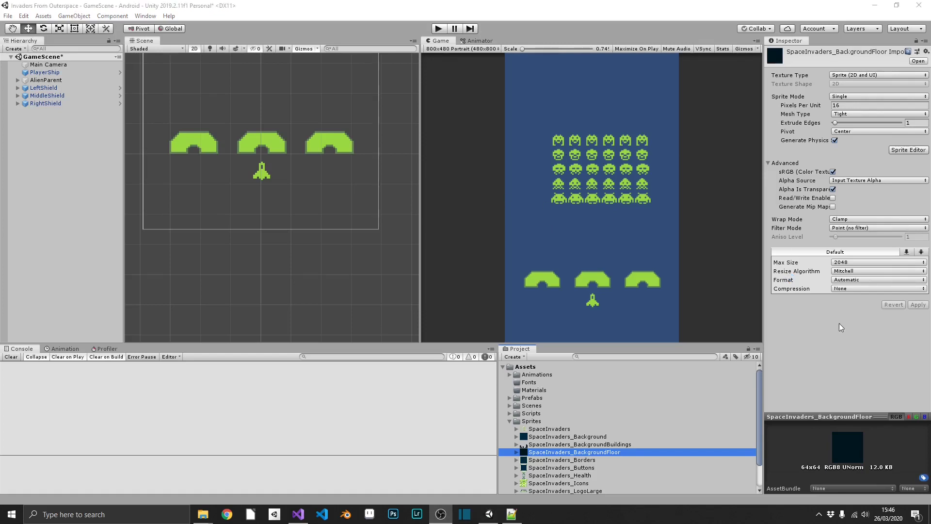
click(593, 436)
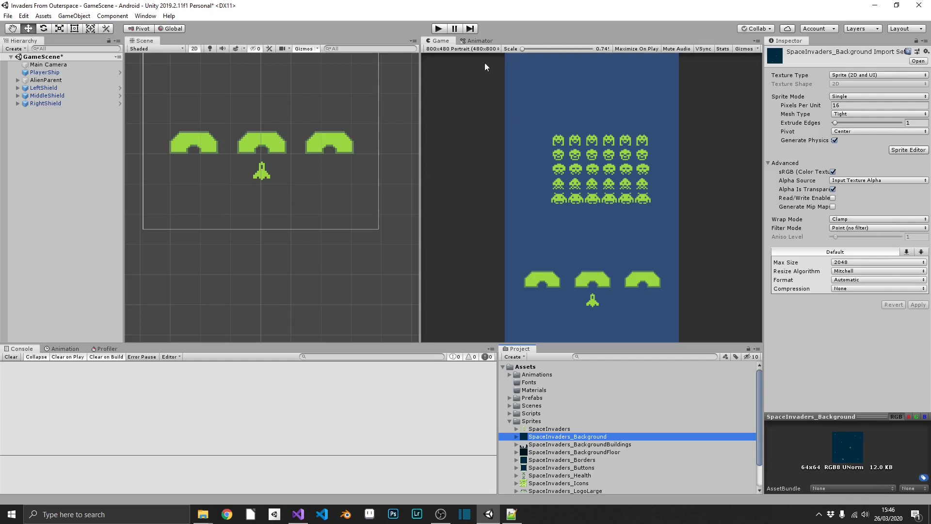
Step: Add a 3D Plane object to the scene and remove its Mesh Collider component
right_click(14, 130)
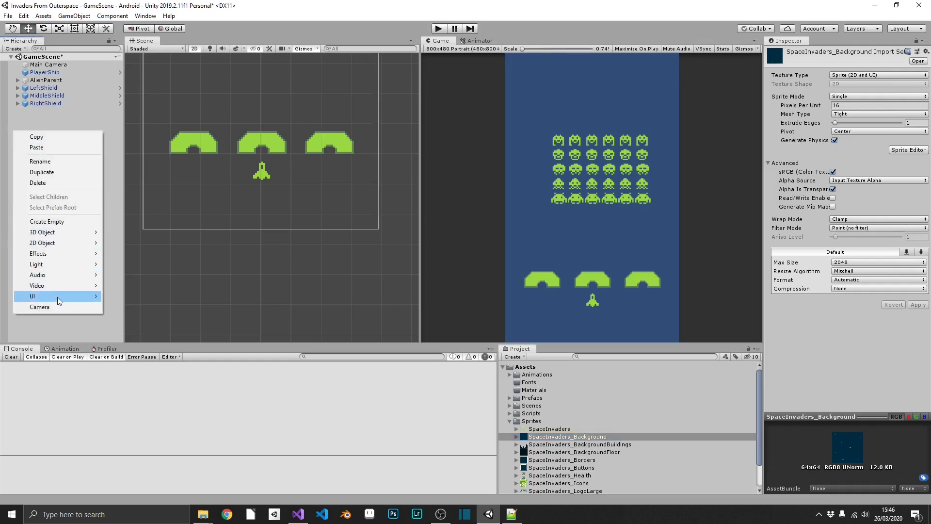
mouse_move(59, 299)
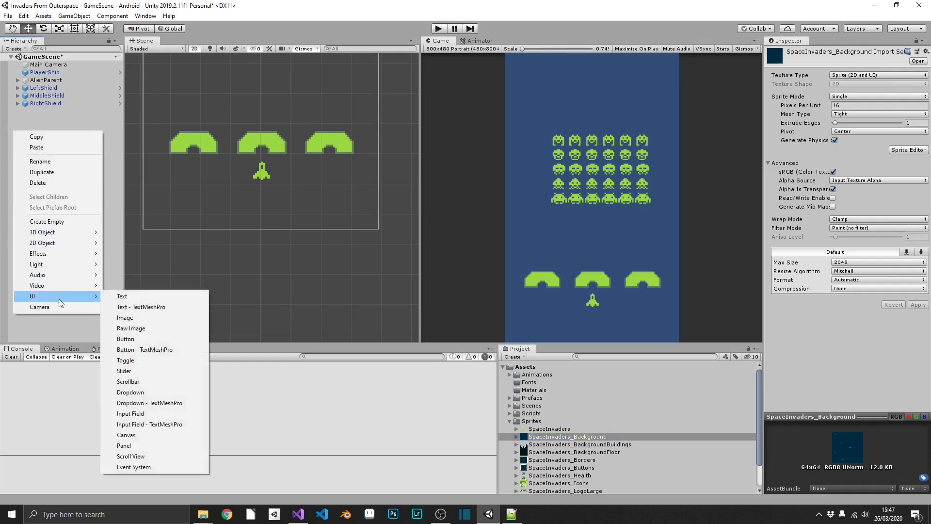
mouse_move(85, 233)
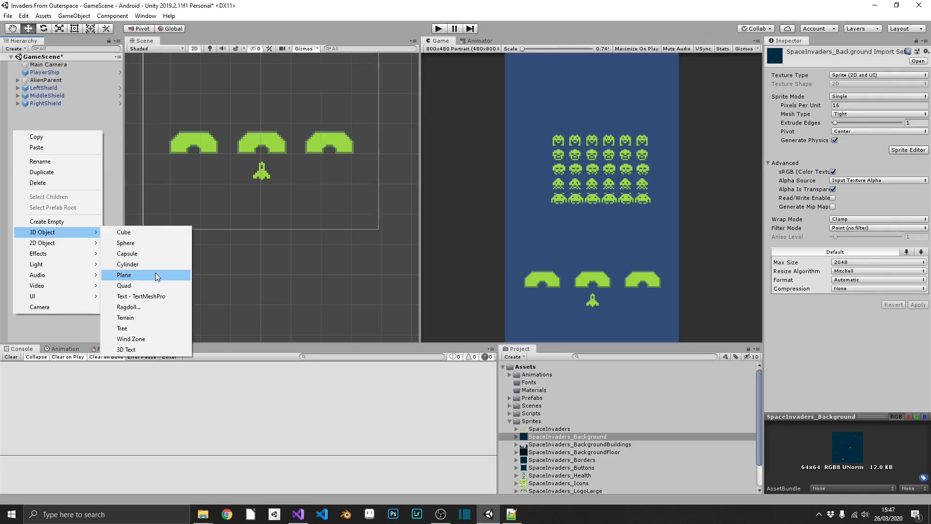
click(155, 275)
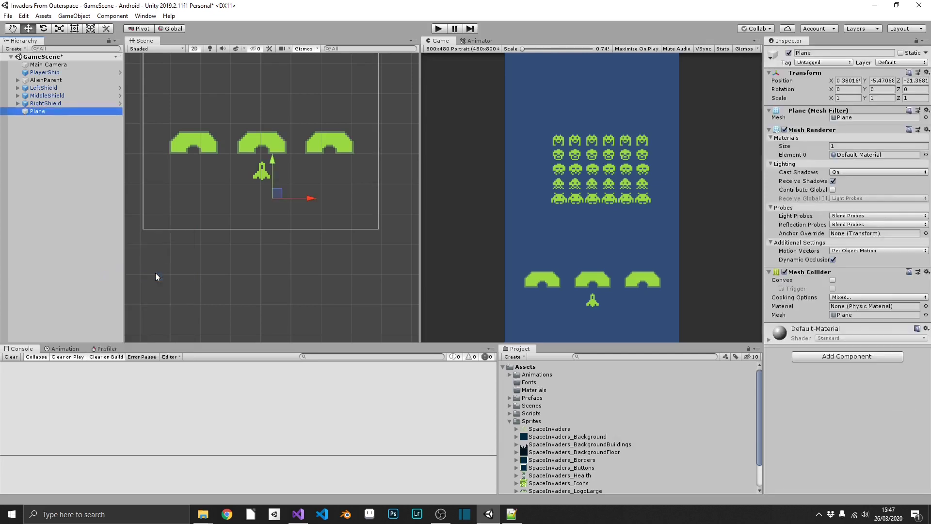
right_click(819, 272)
click(844, 294)
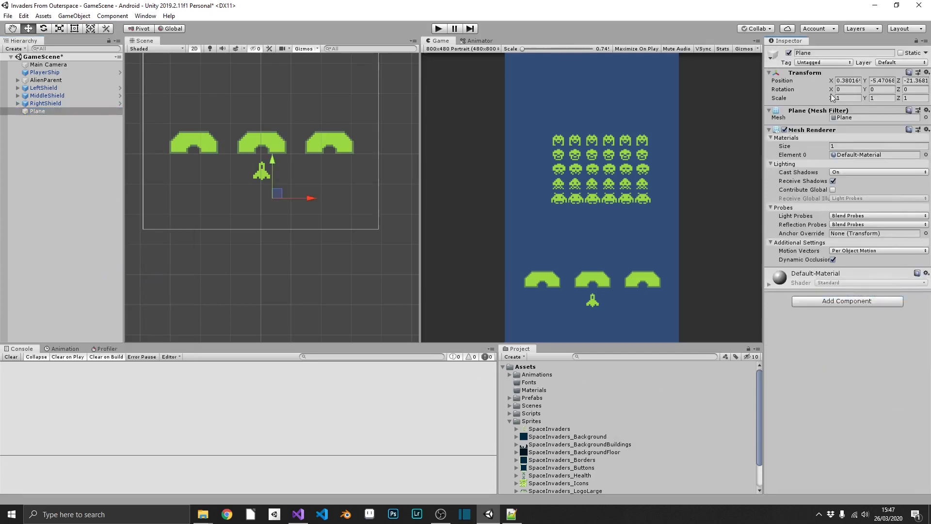
Step: Set the plane's X rotation to -90 so that it faces the camera
click(868, 89)
drag(866, 91, 451, 145)
text(0)
drag(831, 90, 213, 132)
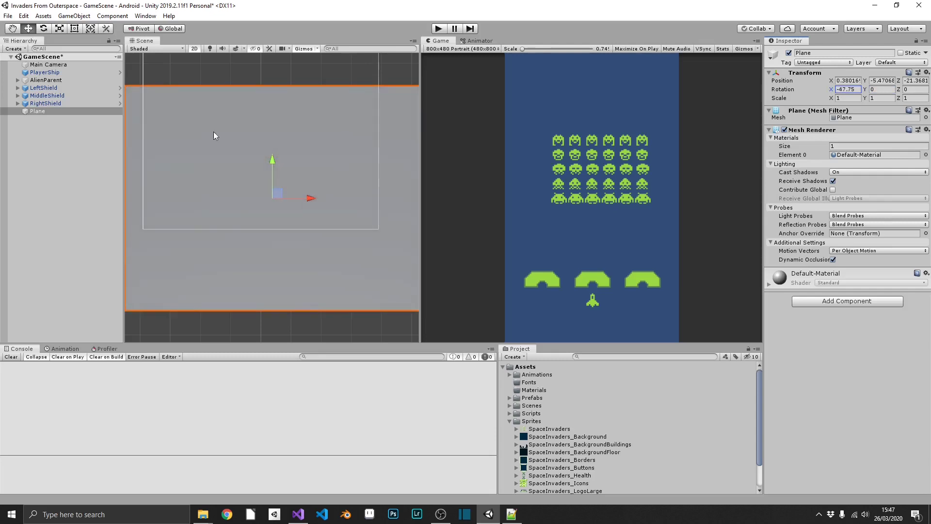
click(837, 93)
text(-90)
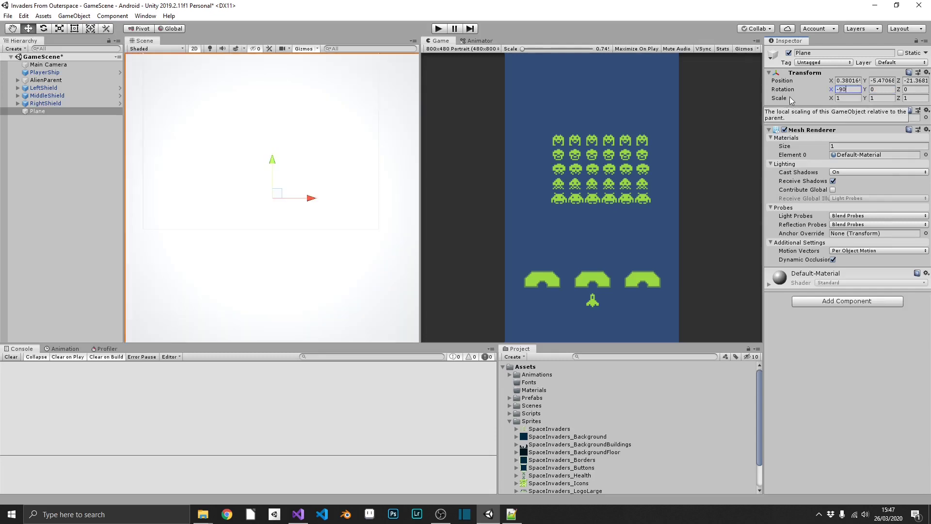
Step: Move the plane behind the aliens and shields, to about Y 1.21 and Z 3.88, working in the 3D scene view
scroll(334, 176, down, 2)
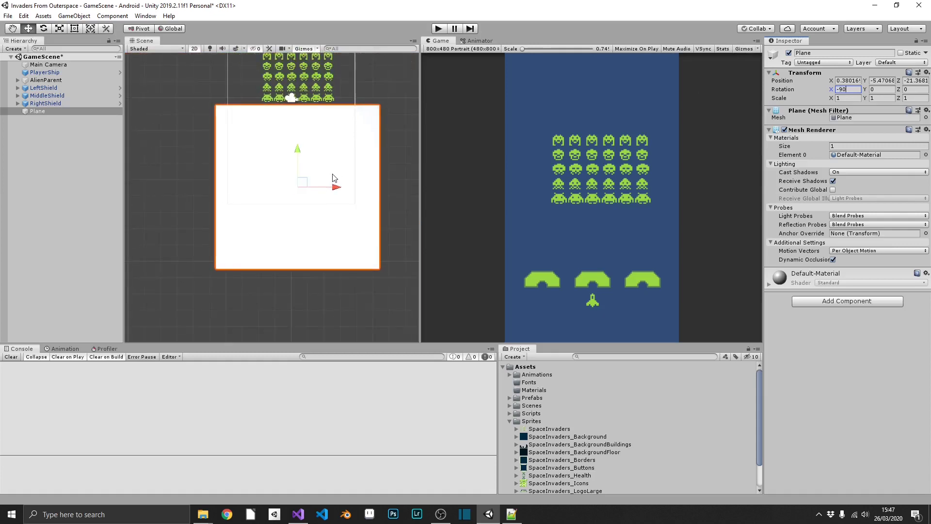
click(194, 49)
alt+drag(240, 118, 308, 209)
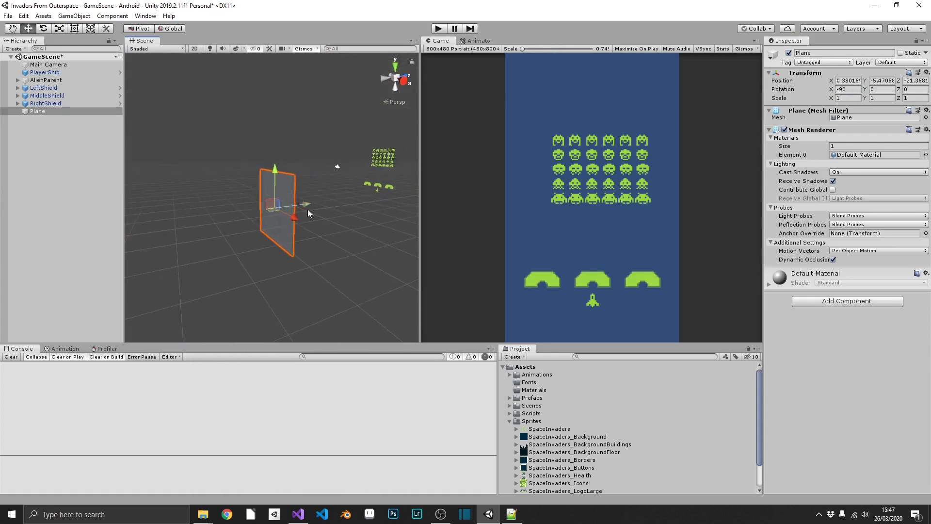
mouse_move(374, 193)
mouse_down()
mouse_move(465, 173)
mouse_move(348, 201)
mouse_move(413, 185)
mouse_move(350, 200)
mouse_move(387, 187)
mouse_up()
click(336, 165)
alt+drag(337, 166, 278, 167)
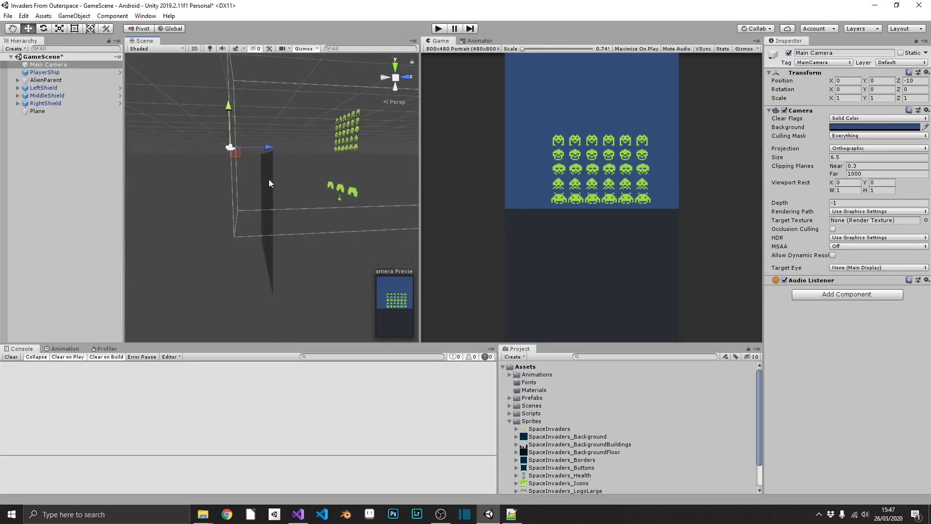
click(268, 179)
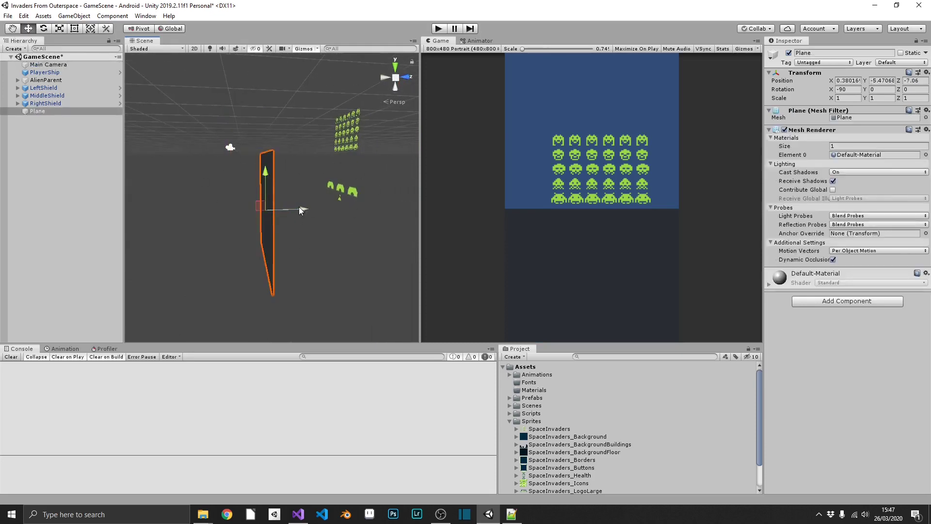
drag(302, 210, 302, 158)
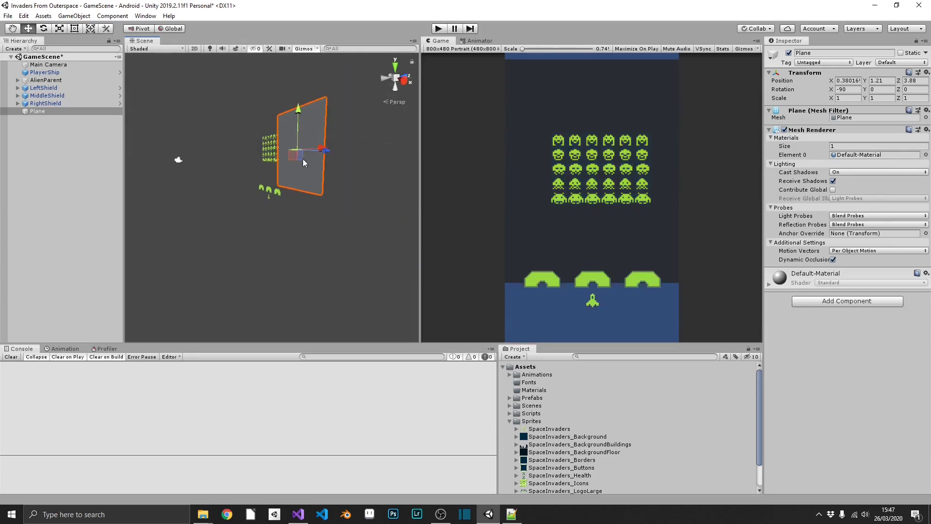
Step: In the 2D scene view, stretch the plane beyond the camera frame on all sides, to a scale of about 1.19 in X and 1.64 in Z
click(195, 49)
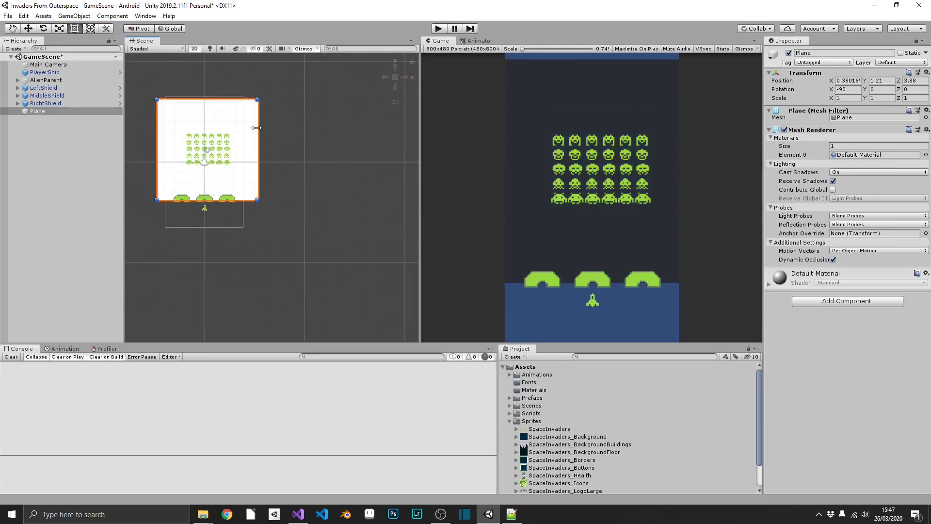
drag(206, 100, 206, 80)
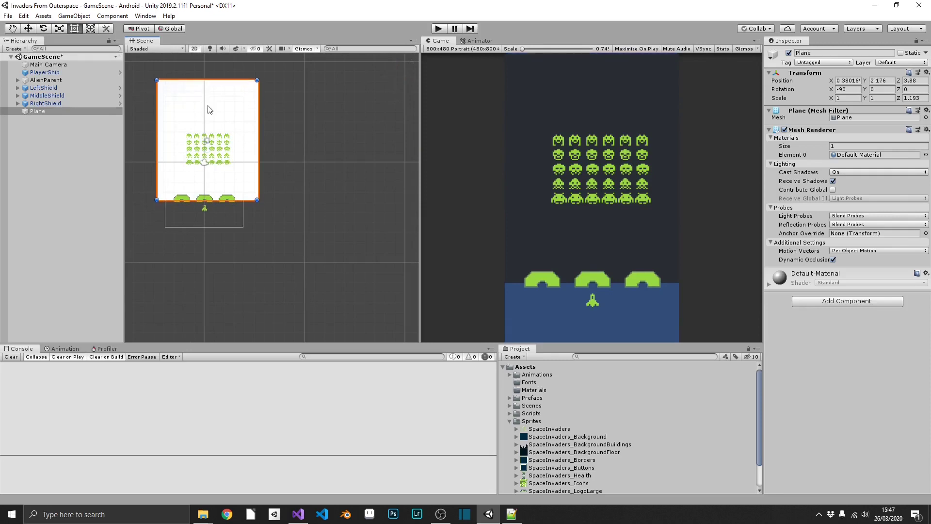
drag(246, 201, 247, 238)
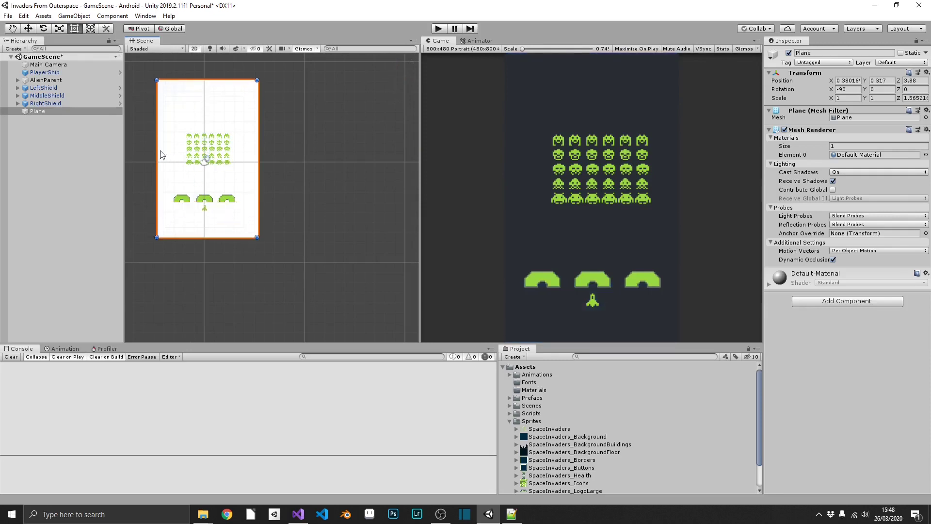
drag(157, 151, 146, 151)
drag(259, 148, 265, 148)
drag(240, 237, 241, 245)
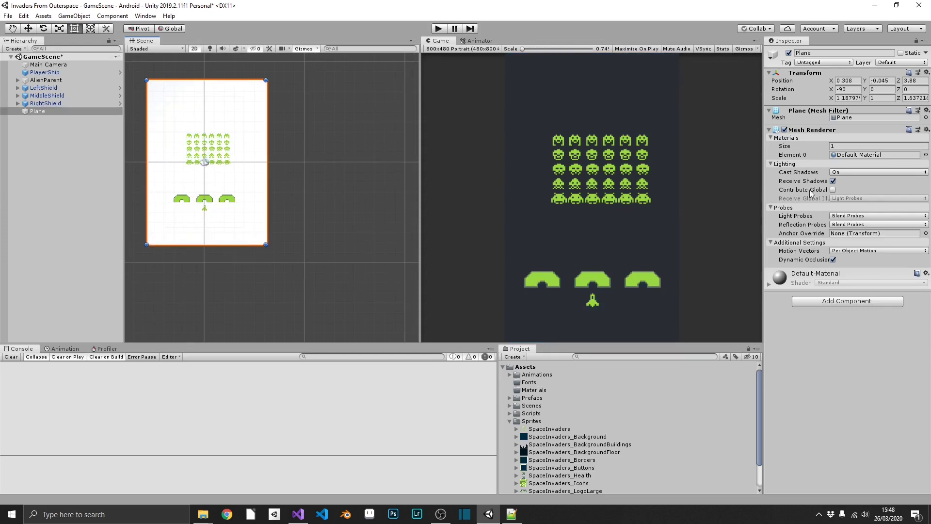
Step: Turn off Cast Shadows and Receive Shadows in the plane's Mesh Renderer
click(843, 172)
click(850, 184)
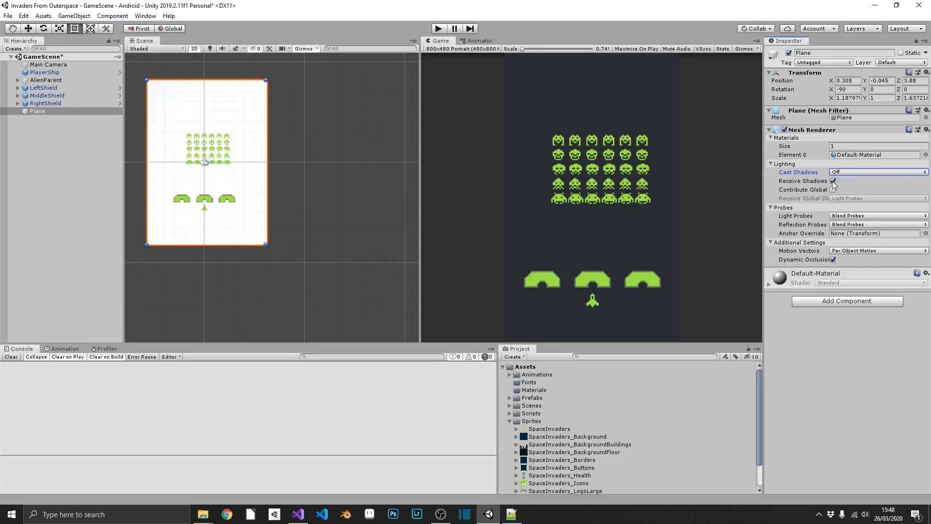
click(833, 181)
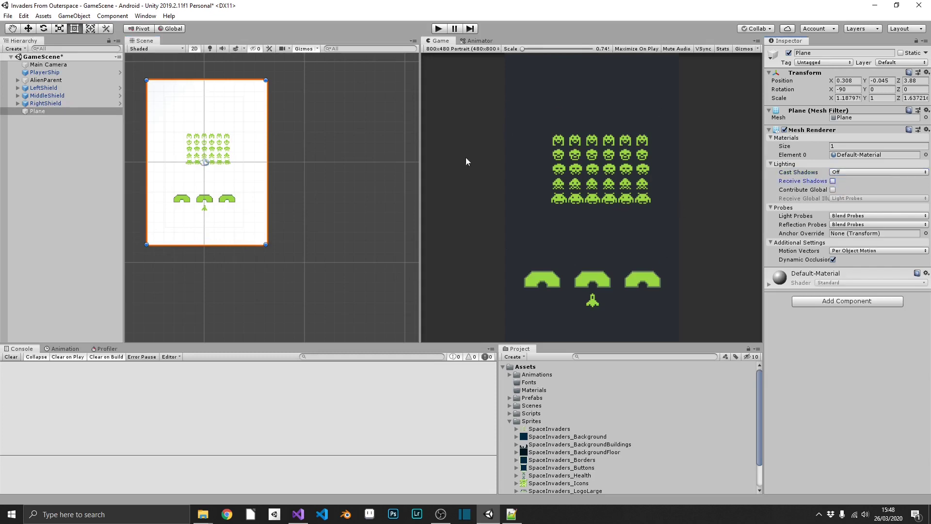
Step: Create a new material named Stars in the Materials folder
right_click(533, 384)
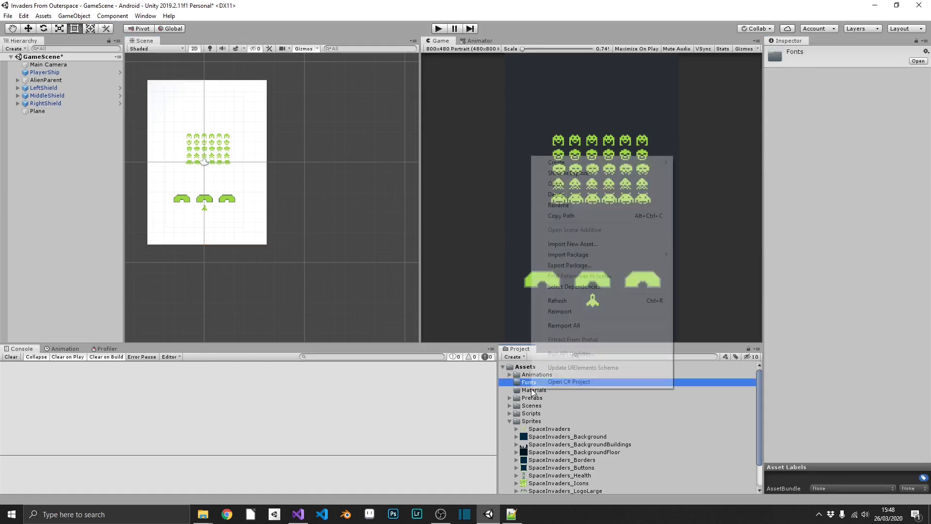
click(534, 391)
right_click(544, 391)
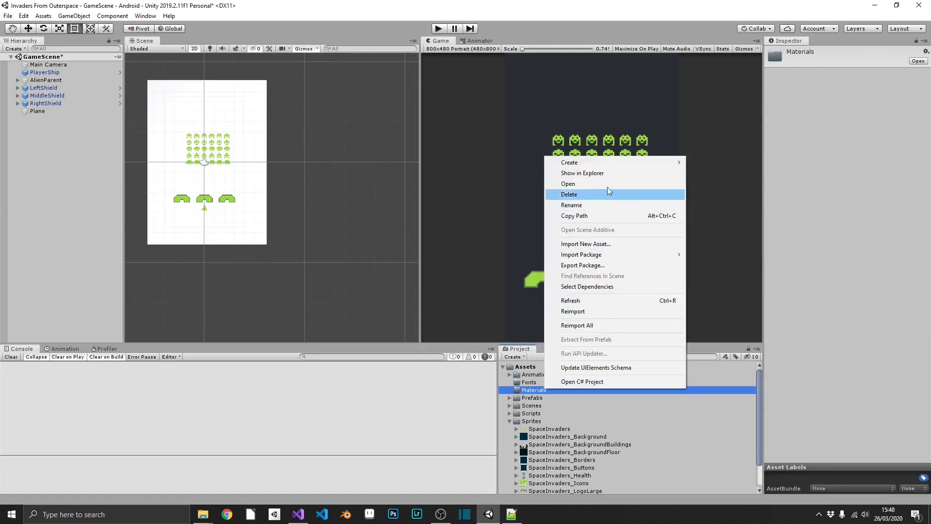
mouse_move(613, 163)
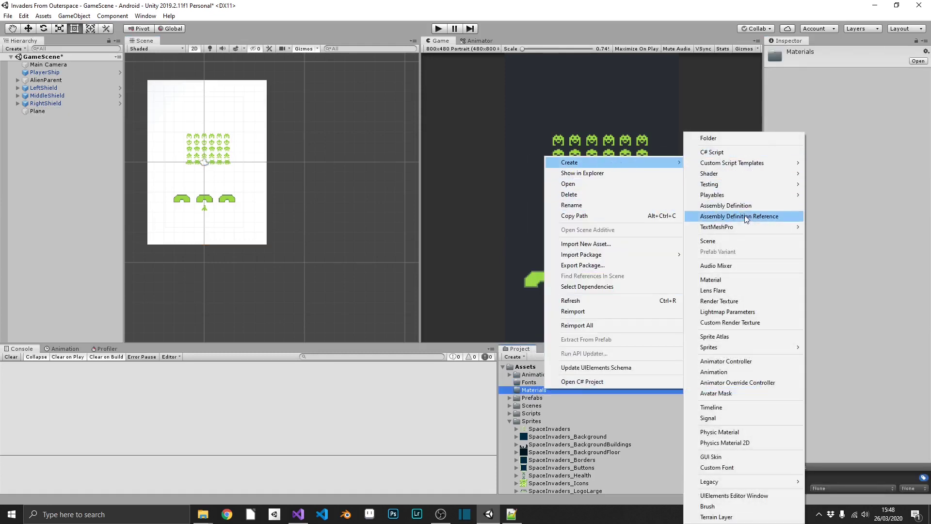
click(738, 279)
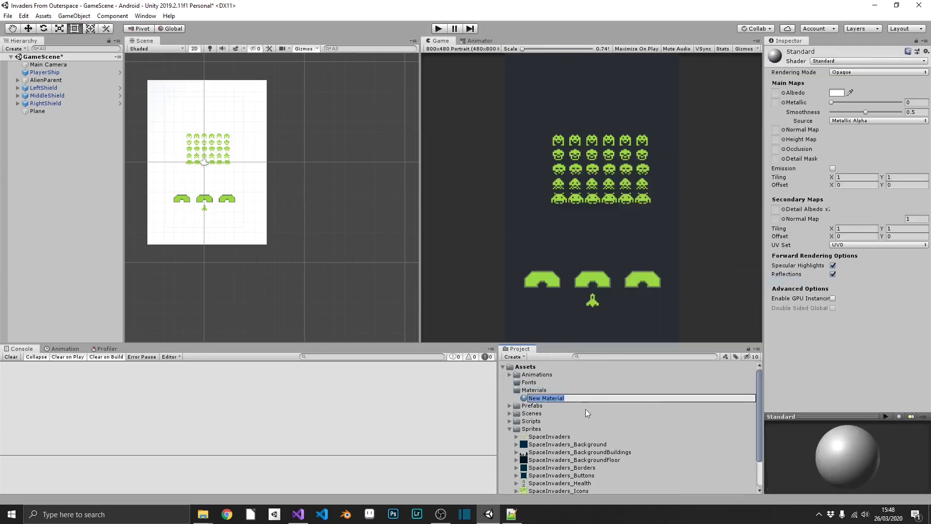
text(Stars)
key(Return)
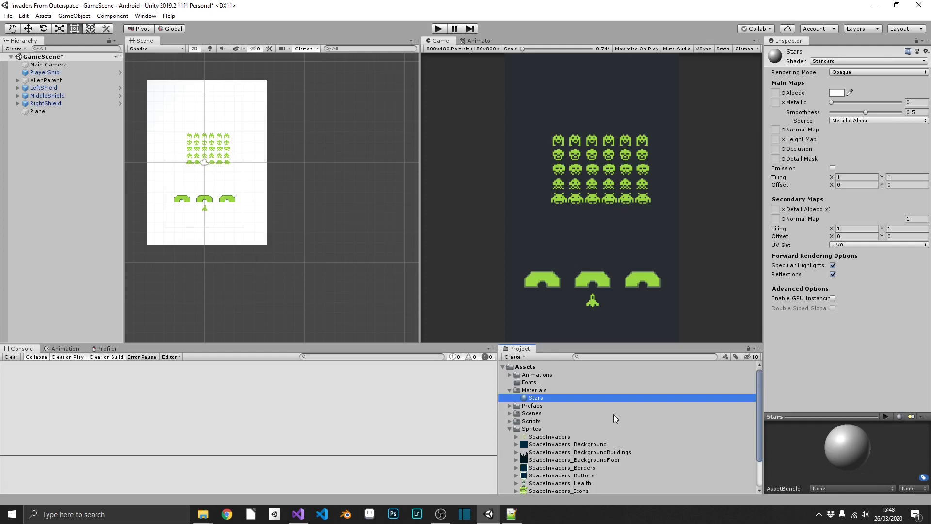
Step: Set the Stars material's shader to Mobile/Unlit (Supports Lightmap) and assign SpaceInvaders_Background as its base texture
click(841, 205)
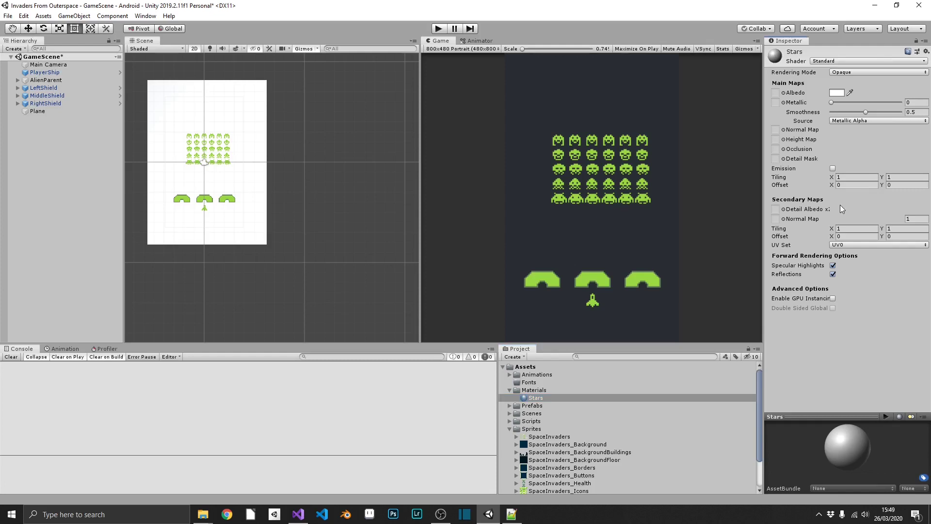
click(824, 61)
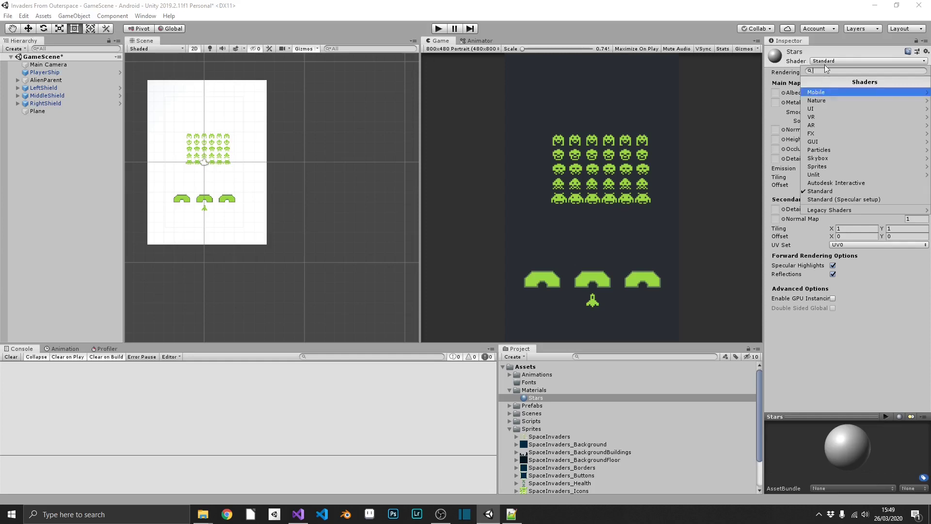
click(826, 94)
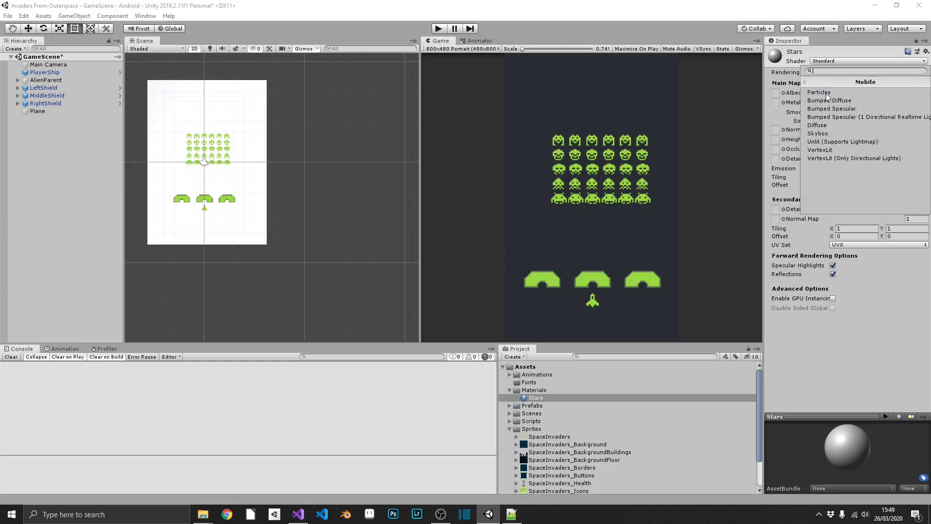
click(818, 142)
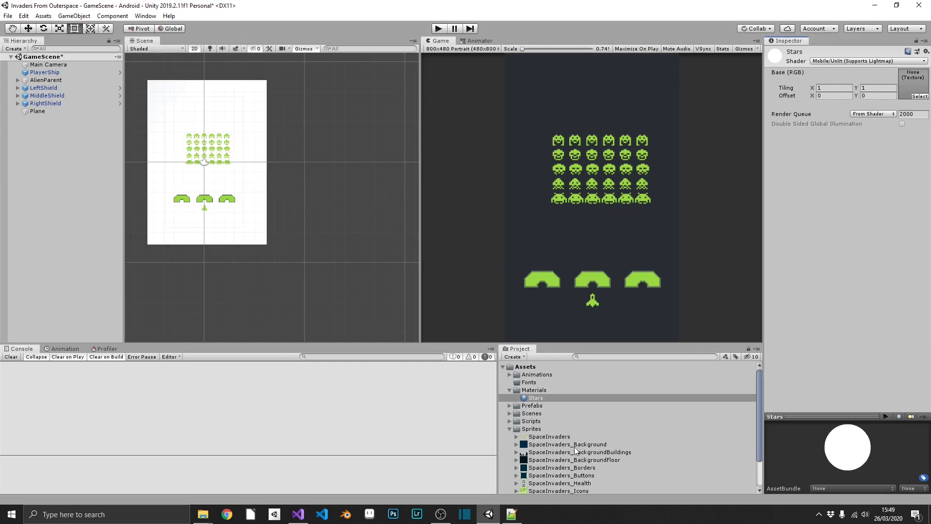
drag(578, 445, 913, 83)
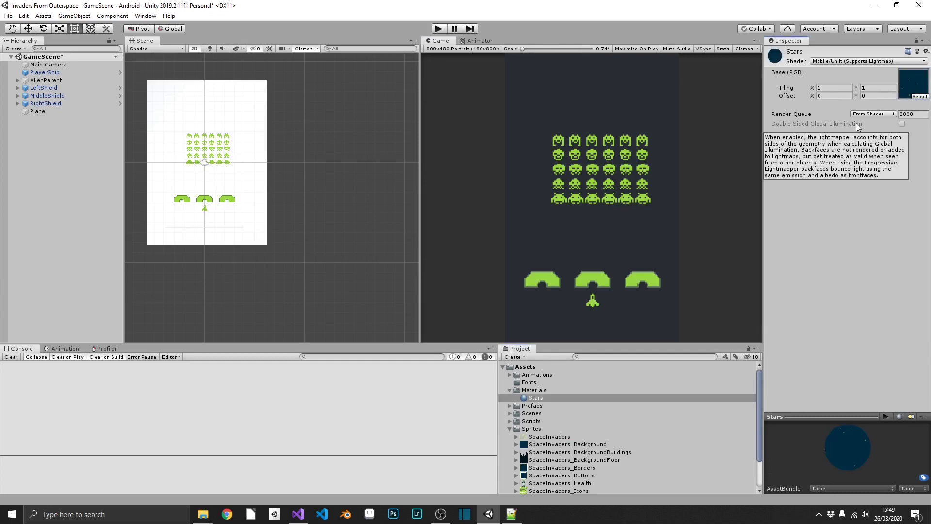
Step: Apply the Stars material to the plane in the scene and select the Plane object
click(543, 402)
drag(543, 401, 259, 91)
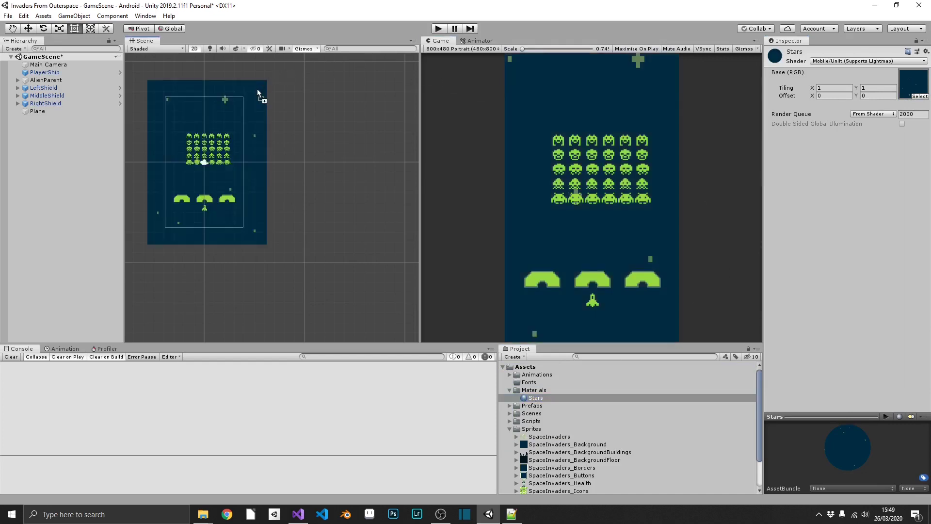
click(93, 113)
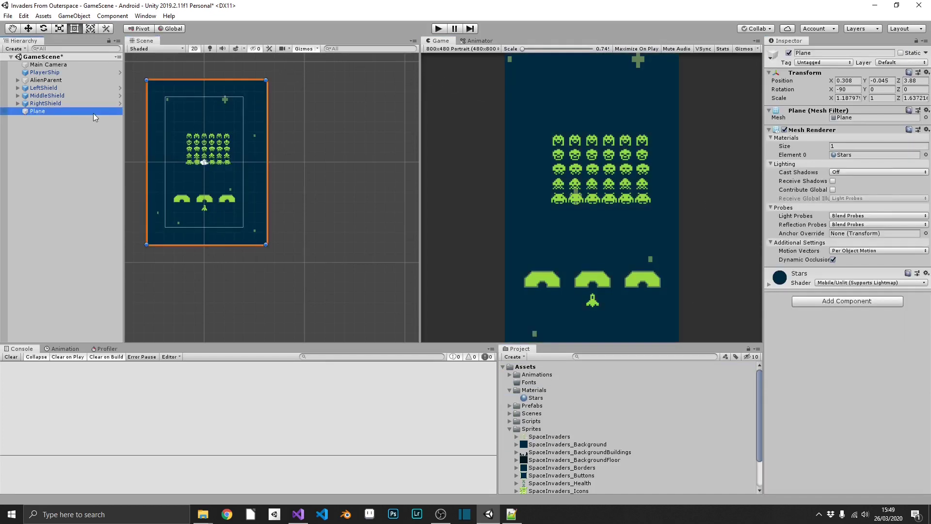
Step: Set the plane's X and Z scale to 2
click(848, 98)
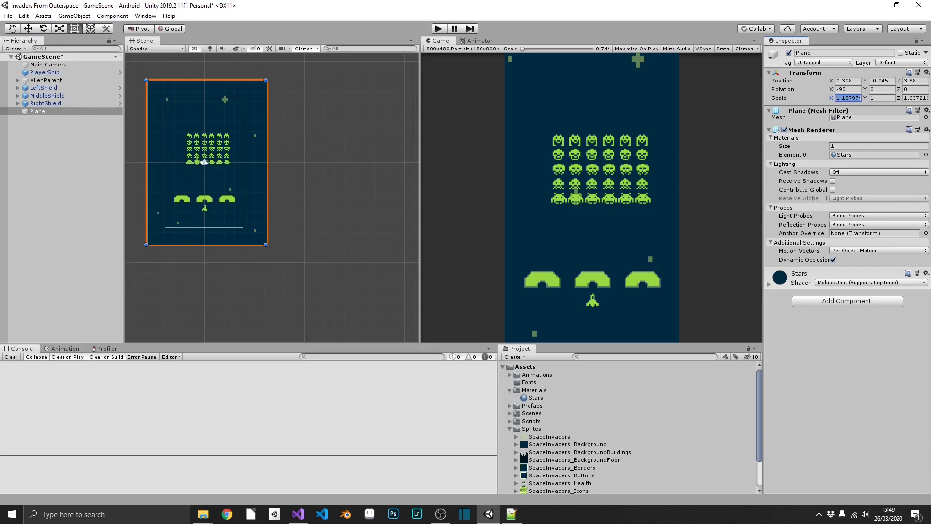
text(2)
key(Tab)
key(Tab)
text(2)
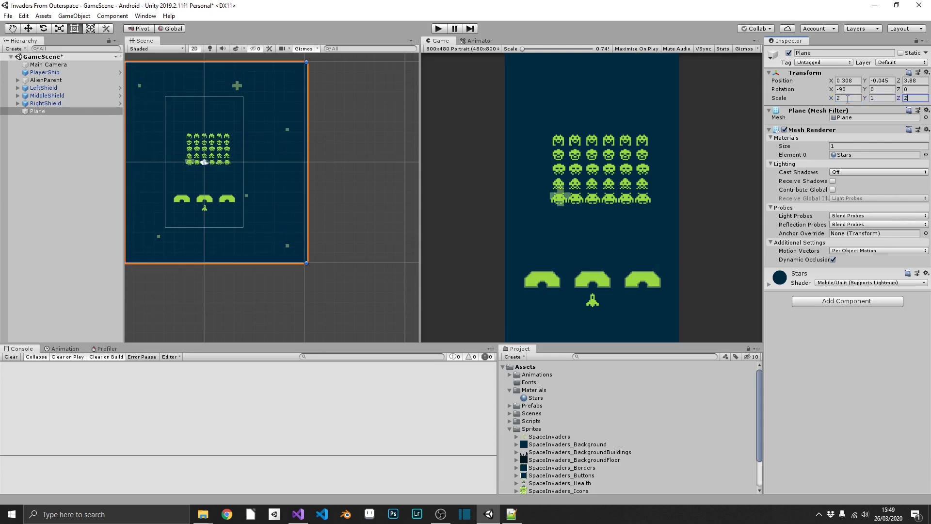
text(f)
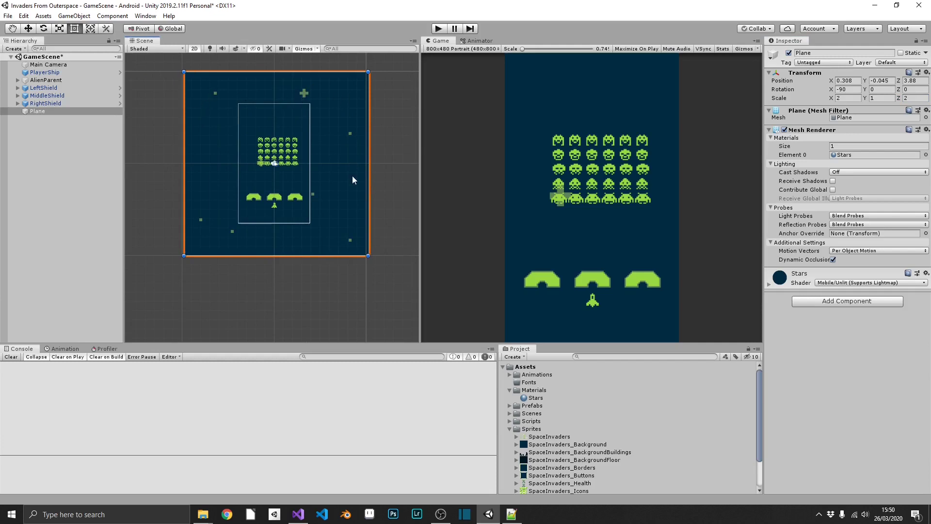
Step: Set the Stars material's tiling to 5 on both X and Y and check the stars on the plane
click(536, 398)
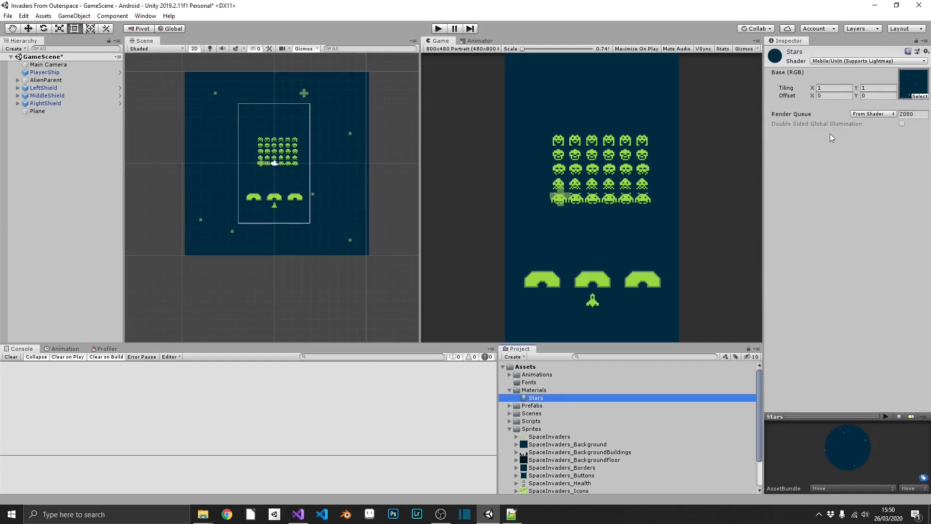
click(822, 87)
double_click(822, 87)
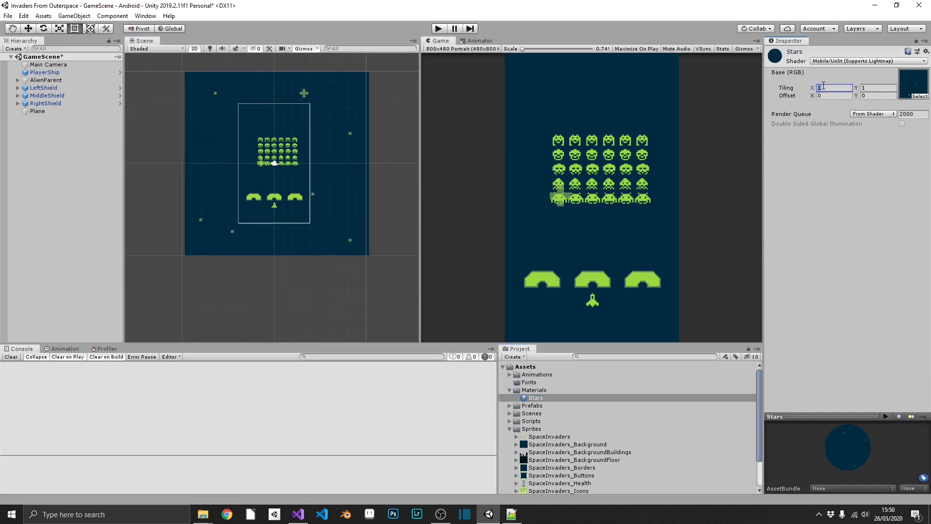
text(5)
key(Tab)
text(5)
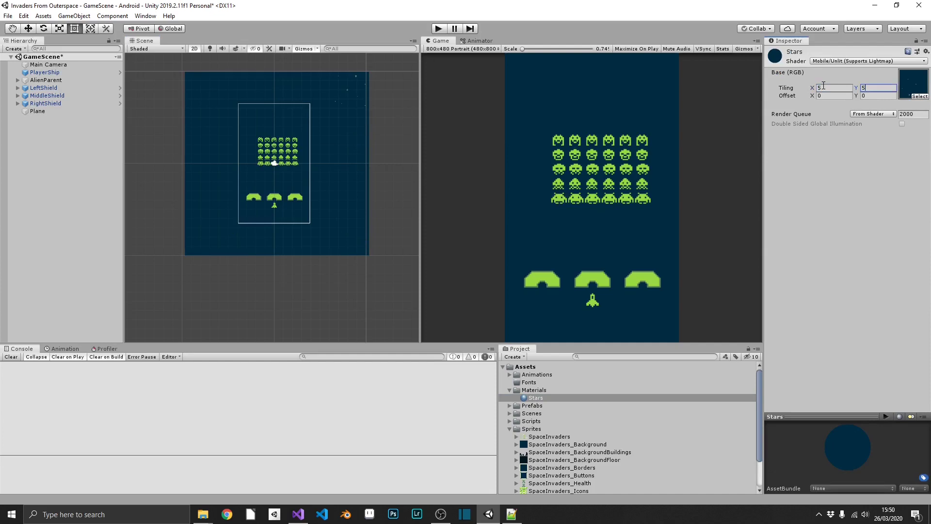
scroll(357, 92, up, 5)
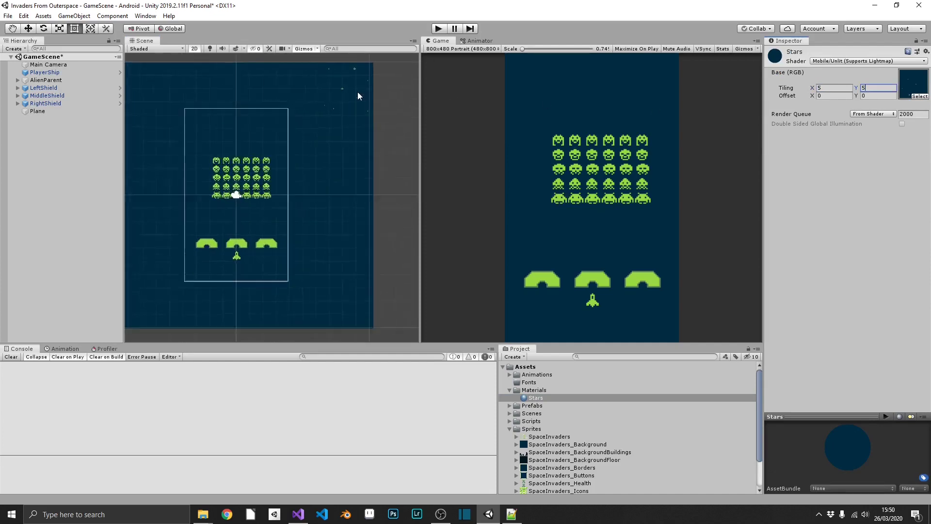
middle_drag(356, 92, 323, 137)
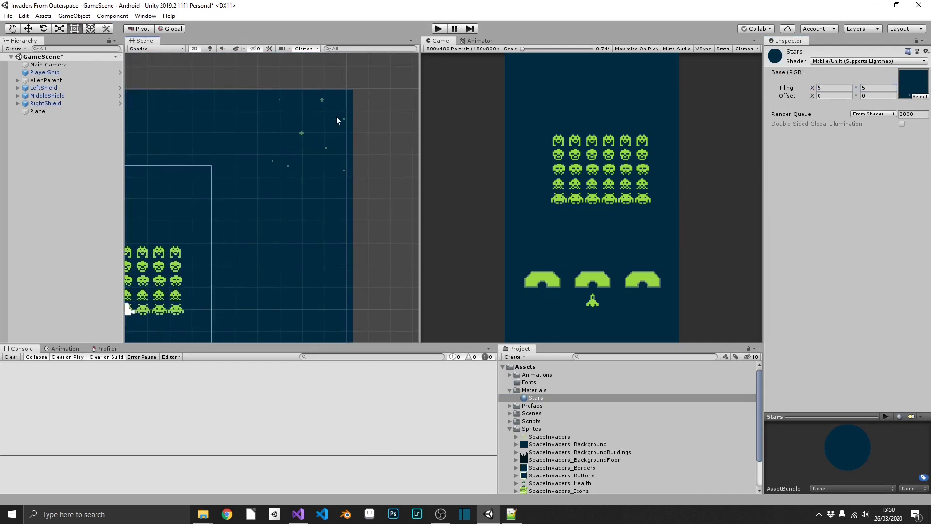
scroll(337, 119, down, 5)
middle_drag(214, 165, 277, 107)
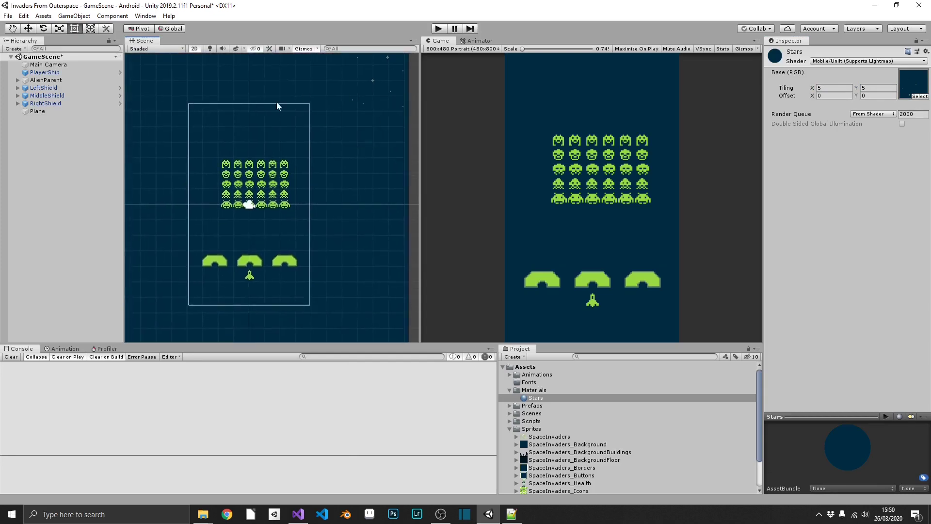
scroll(309, 175, down, 1)
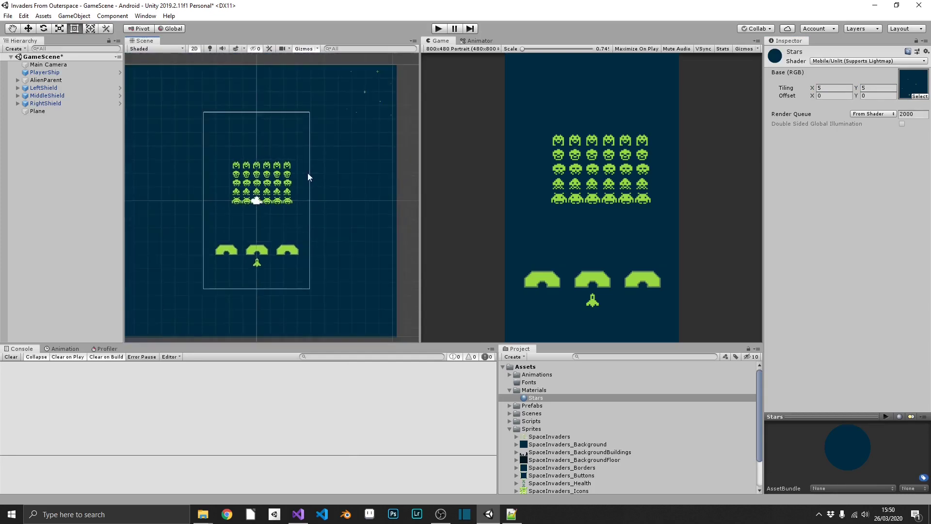
Step: Set the SpaceInvaders_Background texture's wrap mode to Repeat and apply the import settings
click(599, 446)
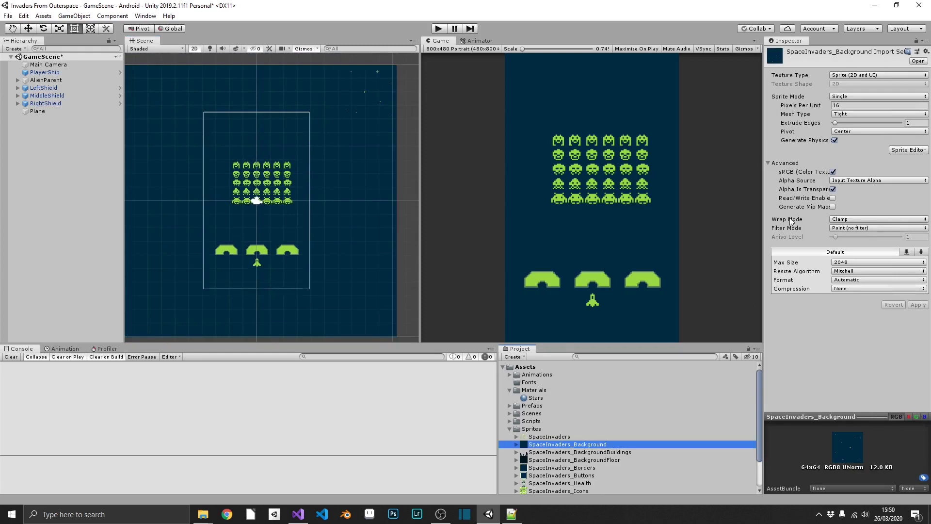
click(852, 222)
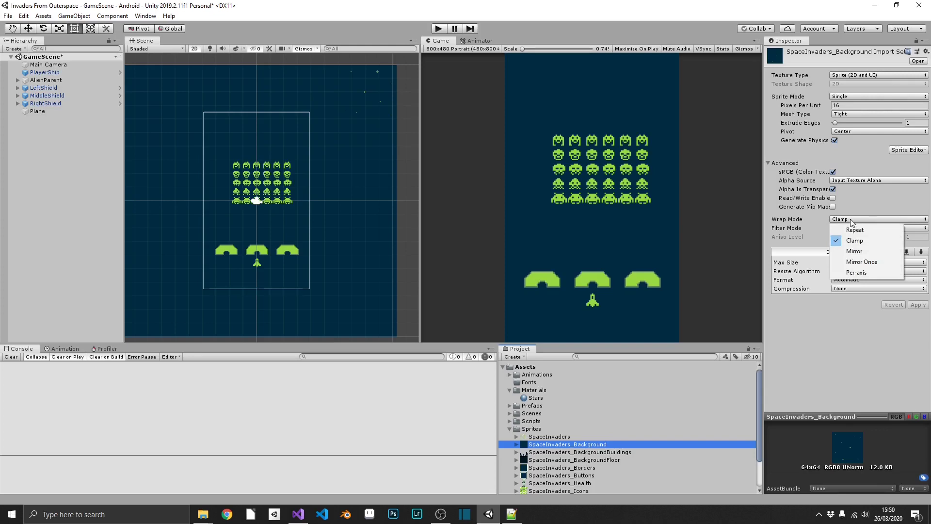
click(875, 231)
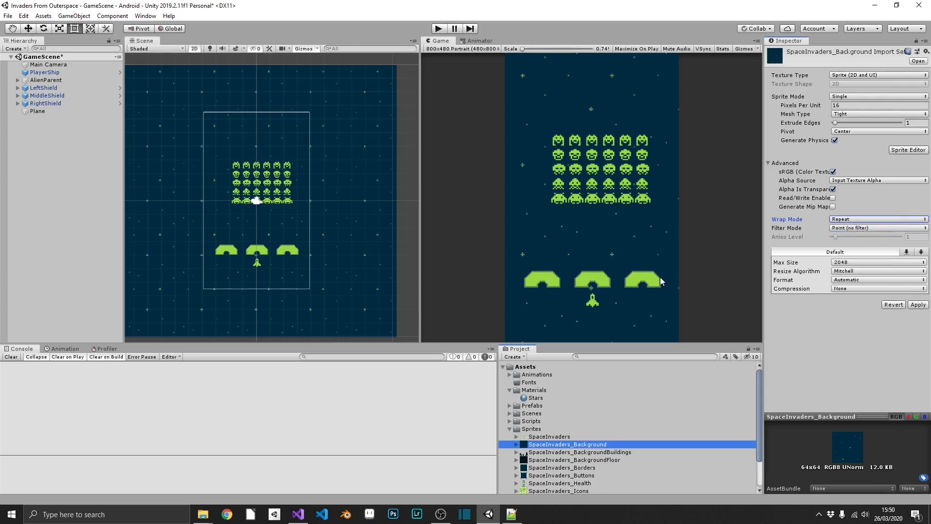
click(45, 112)
click(455, 276)
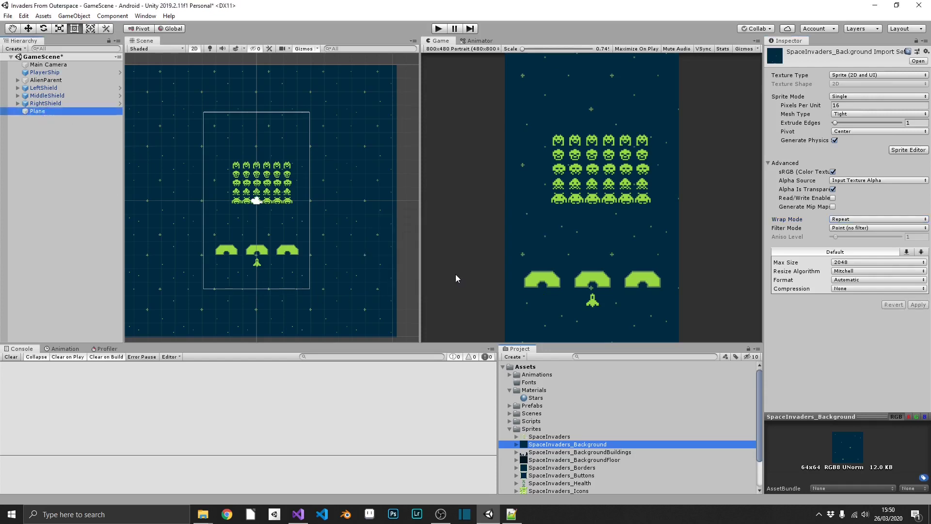
Step: Try a tiling of 7 on the Stars material and settle on 8 for both X and Y
click(536, 397)
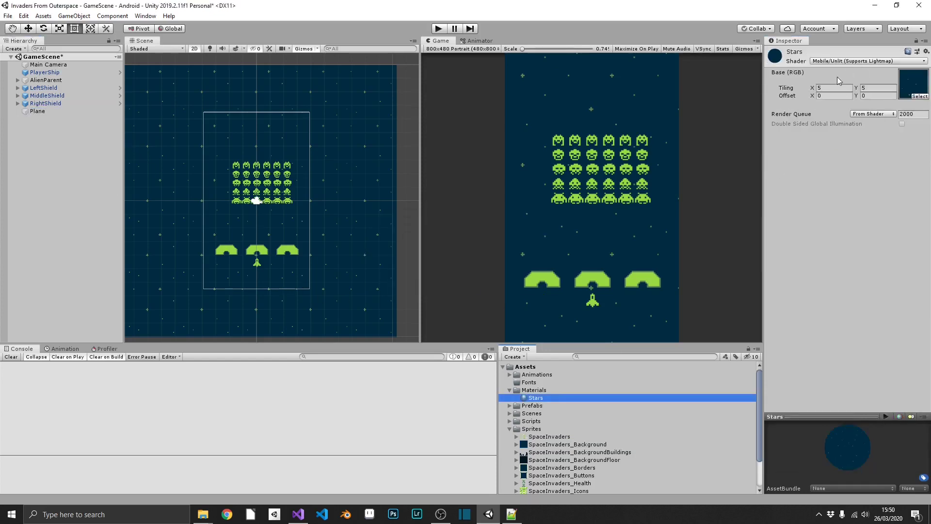
click(827, 87)
text(7)
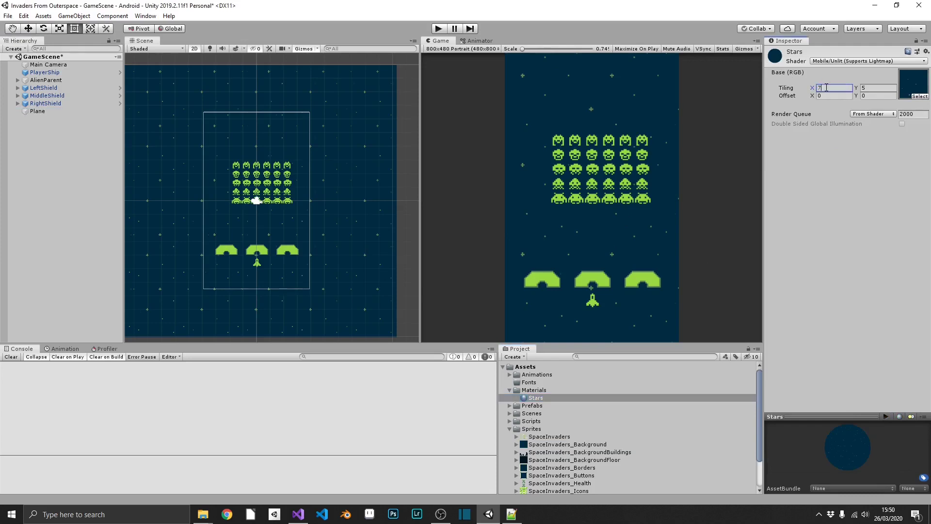
key(Tab)
text(7)
click(827, 88)
text(8)
key(Tab)
text(8)
Step: Turn off the Scene view's 2D mode and rename the Plane object as Stars
click(194, 49)
alt+drag(287, 186, 254, 189)
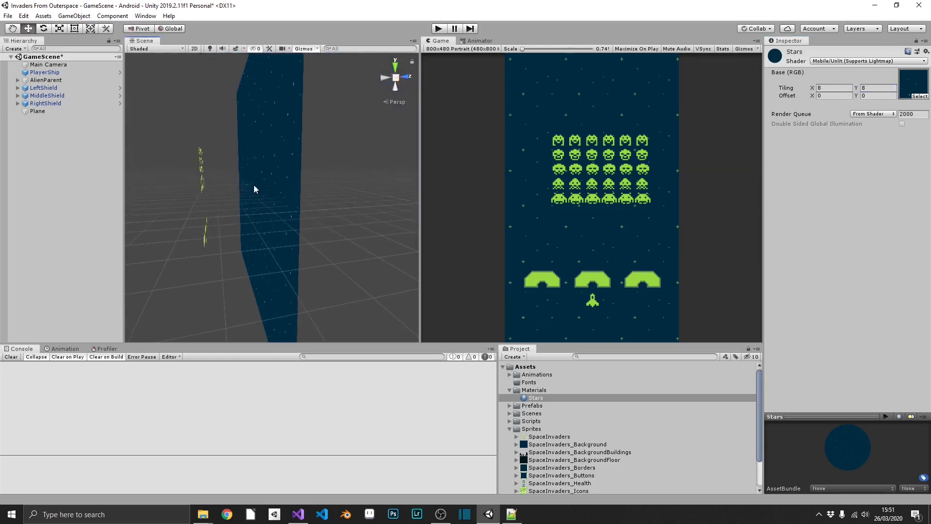
click(49, 111)
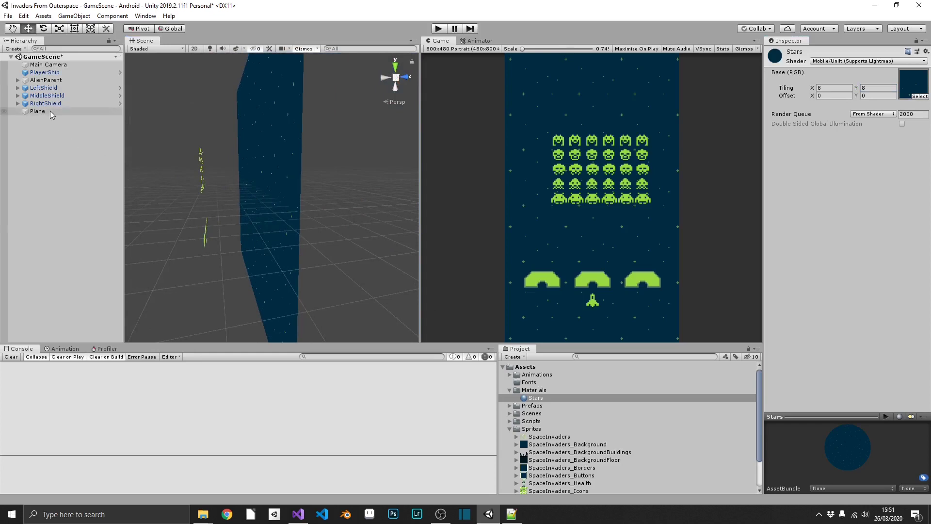
click(43, 111)
text(Stars)
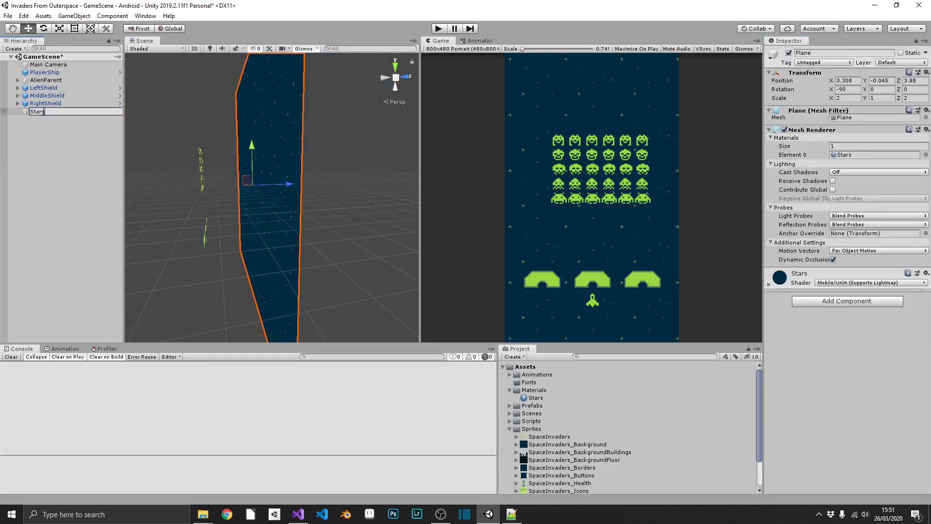
key(Return)
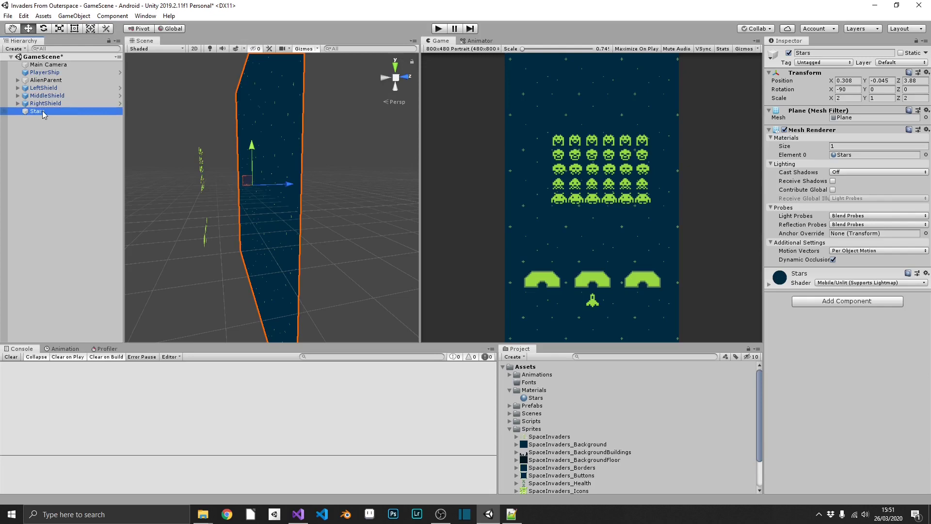
Step: Duplicate the Stars plane to about Z 2.98 in front of the original and name the copy Ground
key(ctrl+d)
drag(289, 184, 278, 184)
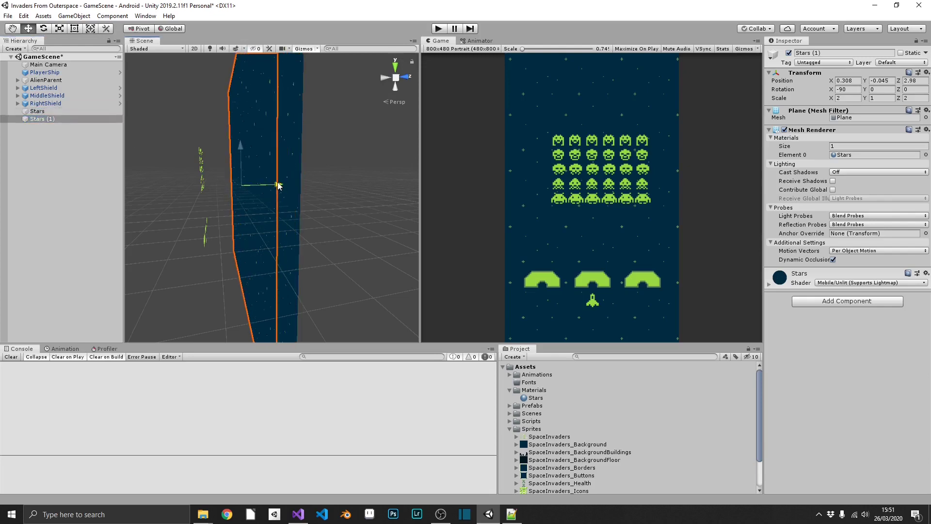
click(48, 120)
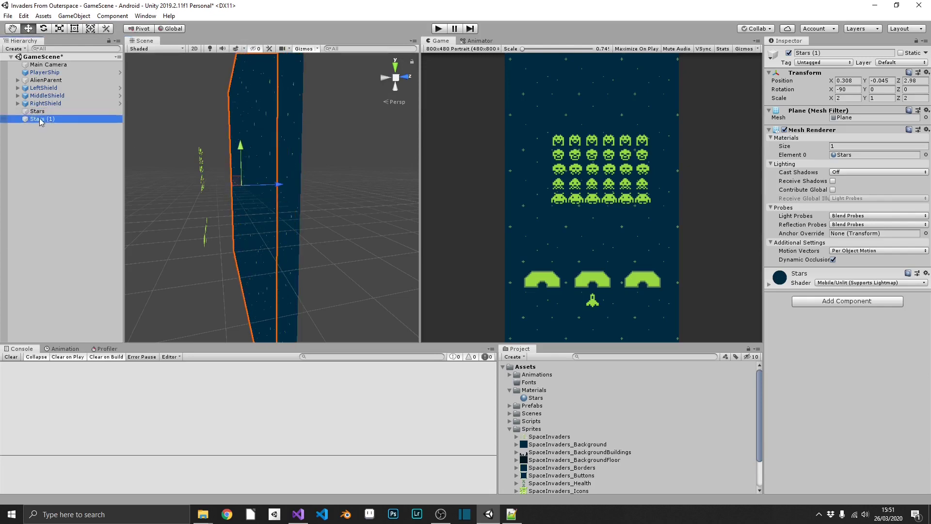
click(41, 121)
text(Ground)
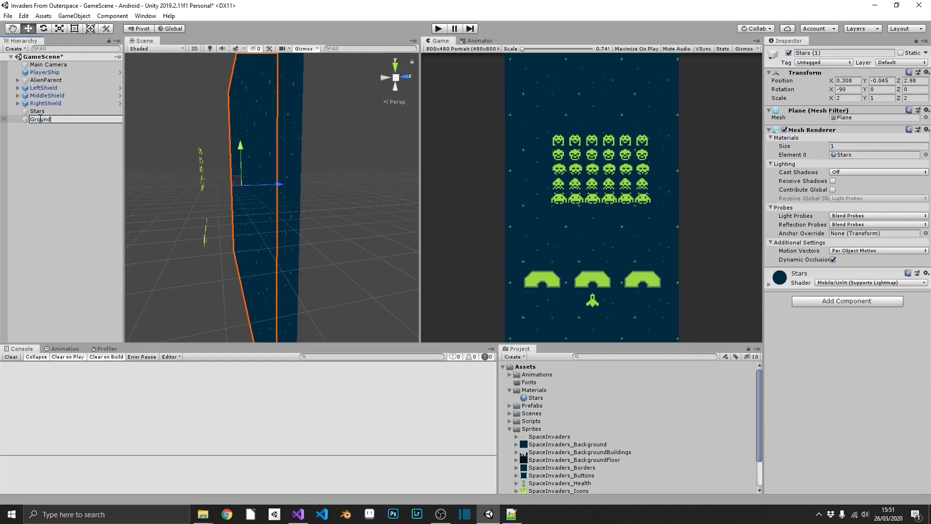
key(Return)
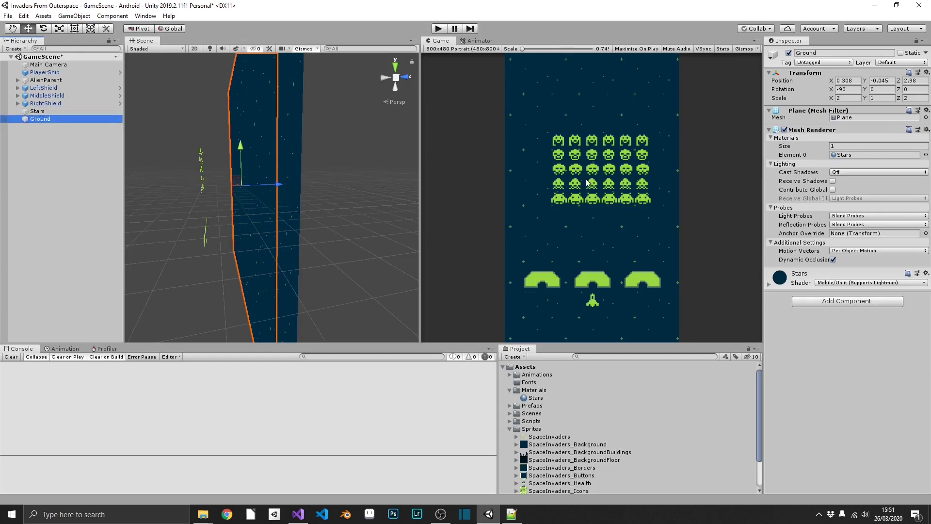
Step: Create a new material named Ground in the Materials folder
right_click(540, 392)
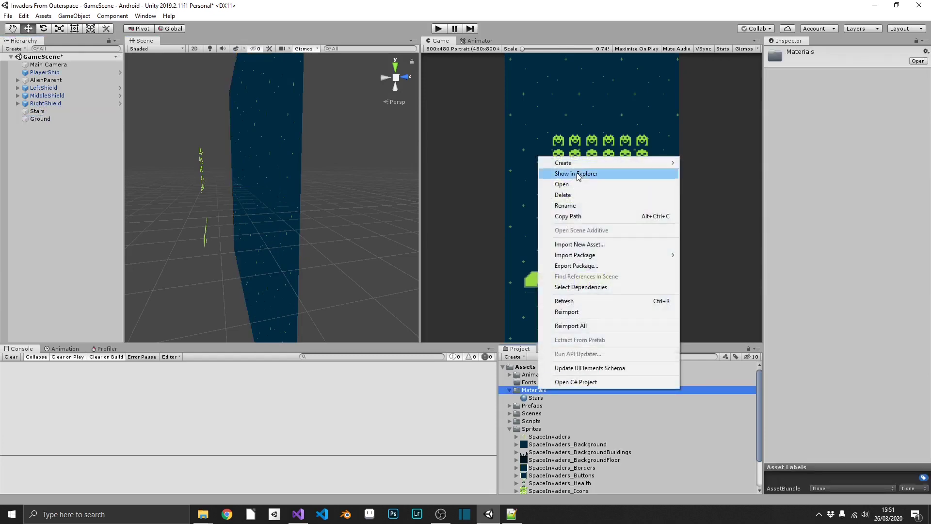
mouse_move(583, 164)
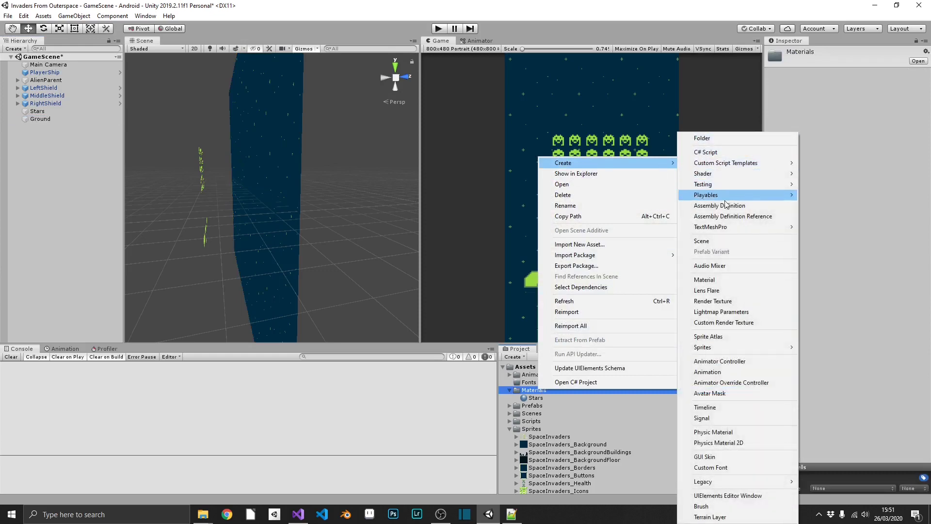
click(717, 280)
text(Ground)
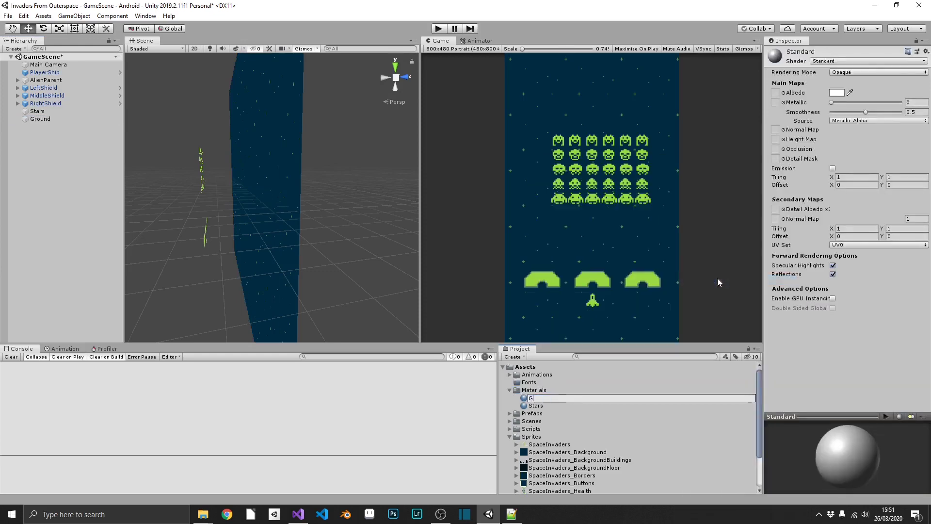
key(Return)
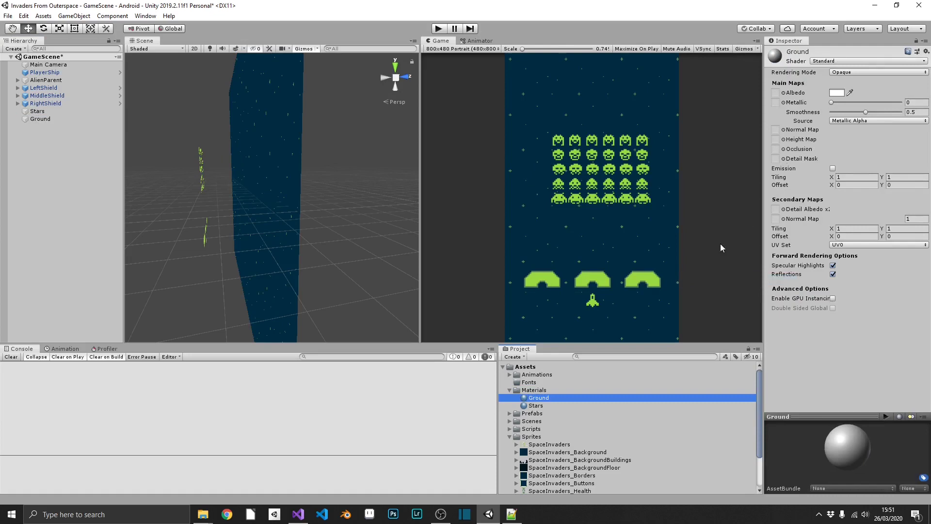
Step: Set the Ground material's shader to Mobile/Unlit (Supports Lightmap) and assign SpaceInvaders_BackgroundFloor as its base texture
click(837, 61)
click(824, 96)
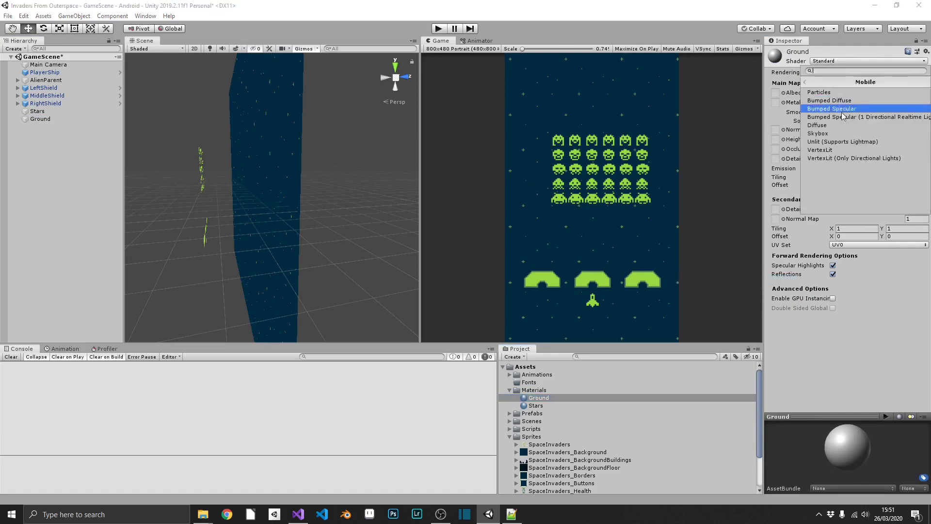
click(834, 142)
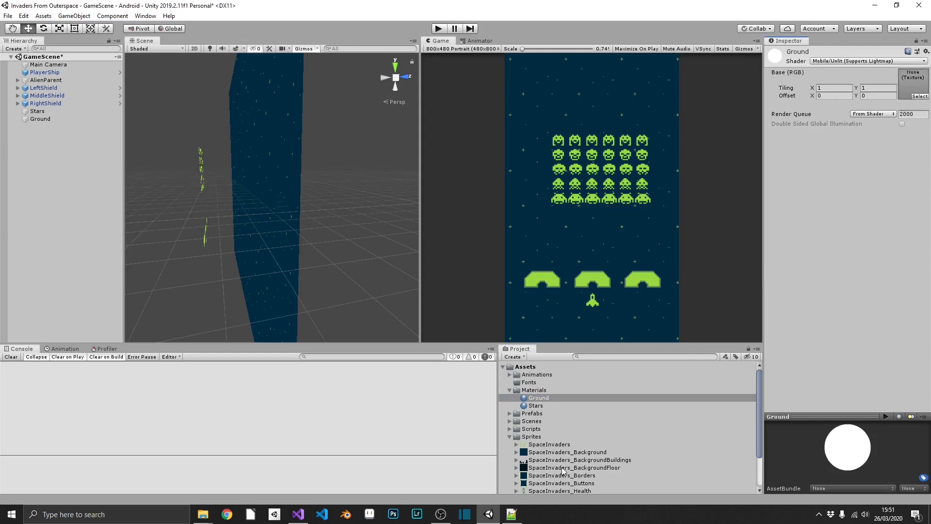
drag(563, 468, 910, 85)
Step: Lower the Ground plane to about Y -12.86 so it covers only the lower part of the starry background
alt+drag(340, 223, 265, 166)
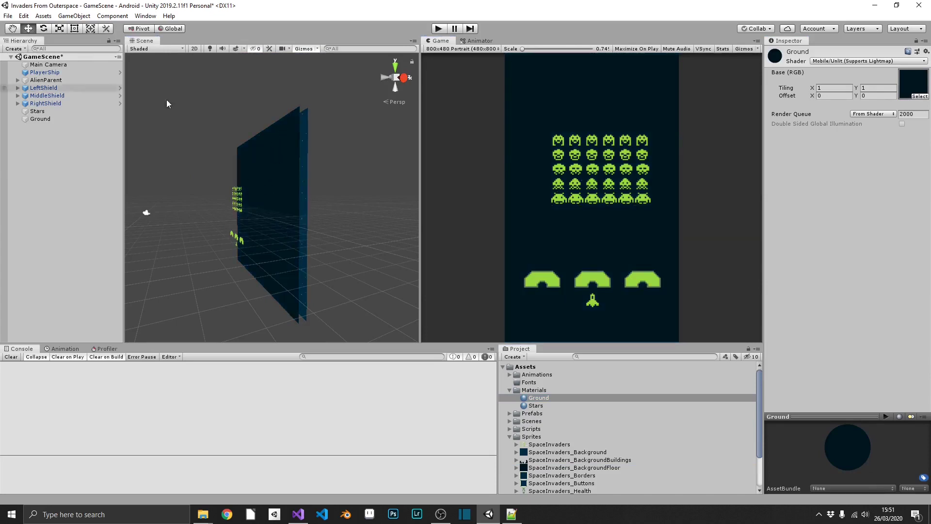
click(286, 161)
drag(257, 175, 262, 271)
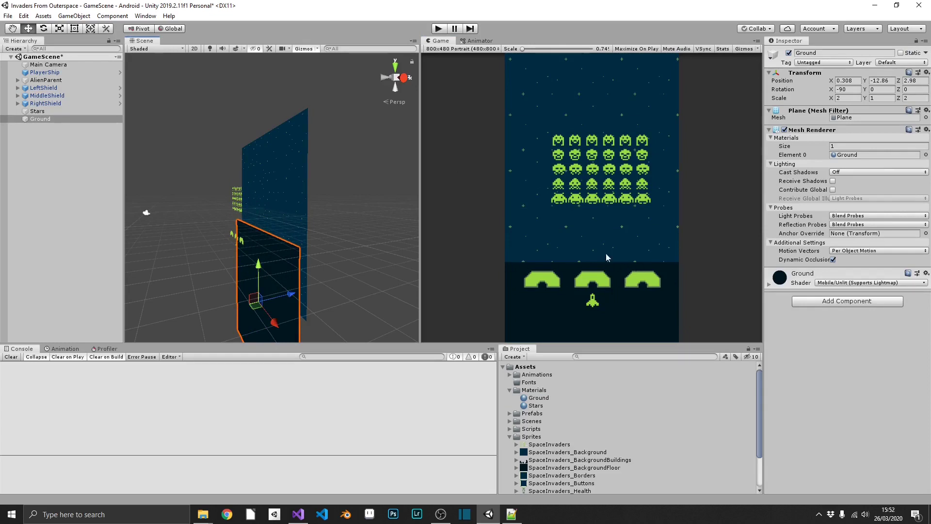
alt+drag(271, 228, 355, 231)
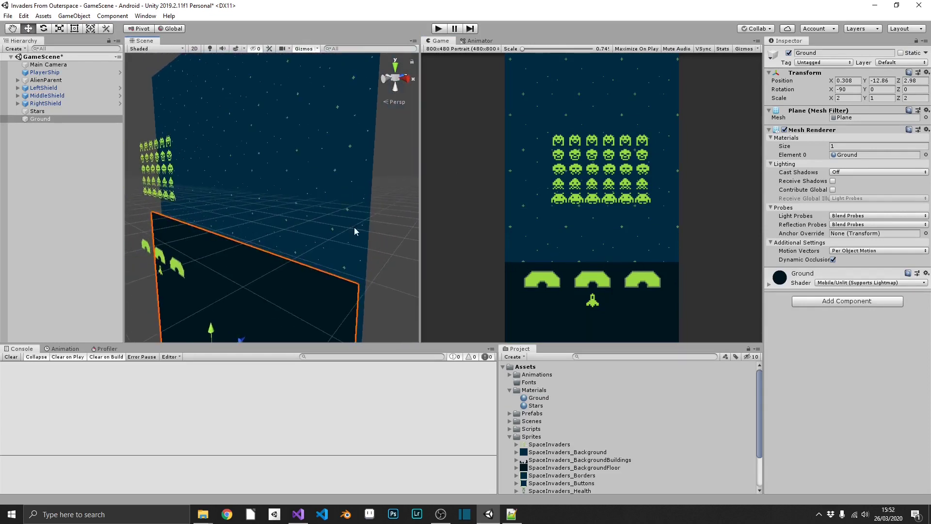
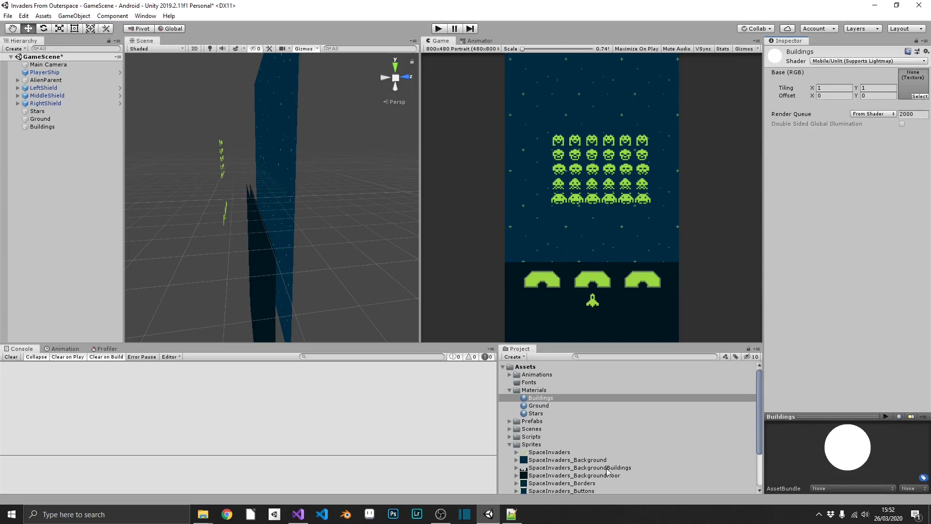
Step: Assign SpaceInvaders_BackgroundBuildings as the base texture of the Buildings material
drag(590, 468, 912, 84)
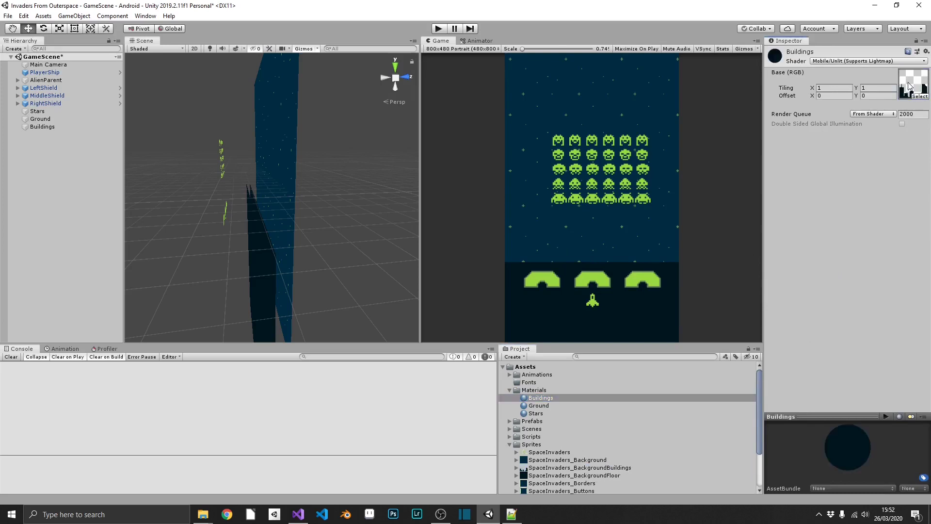
Step: Set the Buildings material's shader to Unlit/Transparent
right_drag(249, 207, 291, 194)
click(545, 398)
right_click(270, 288)
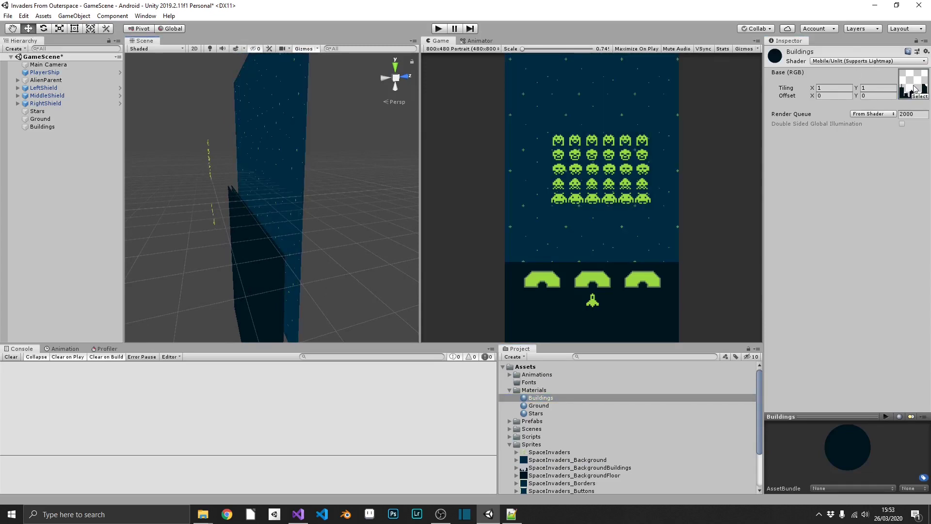
click(877, 62)
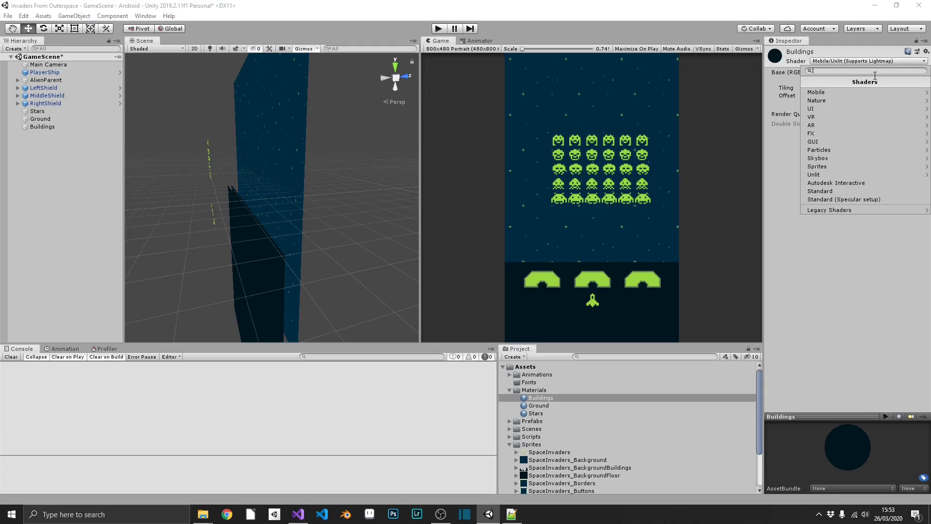
click(820, 176)
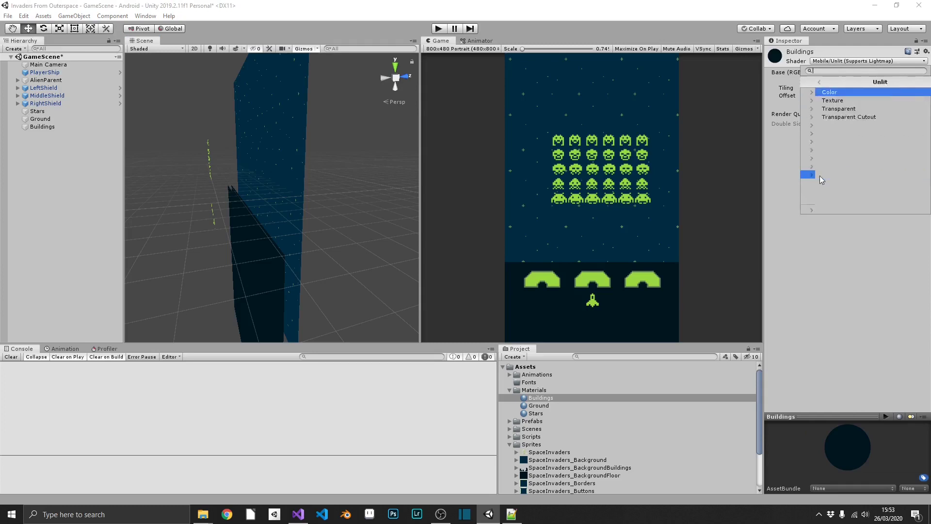
click(854, 109)
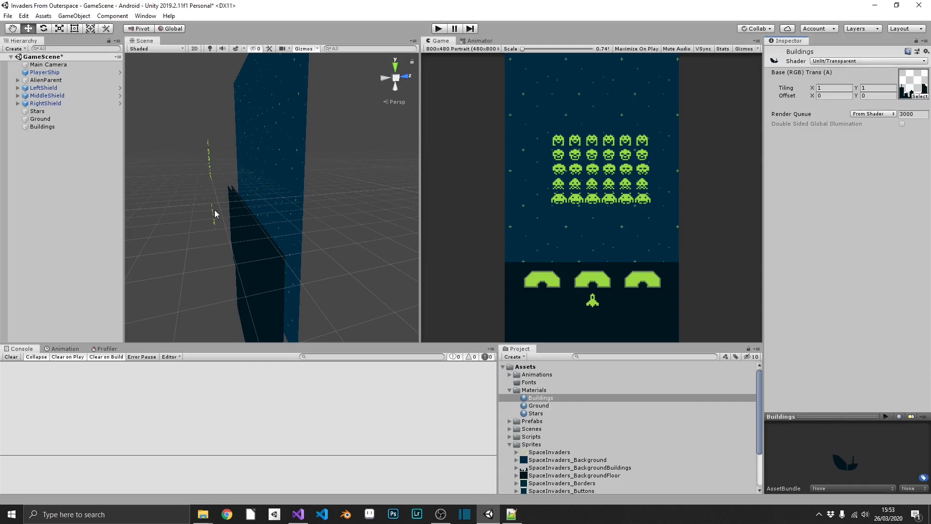
click(249, 277)
drag(250, 266, 265, 129)
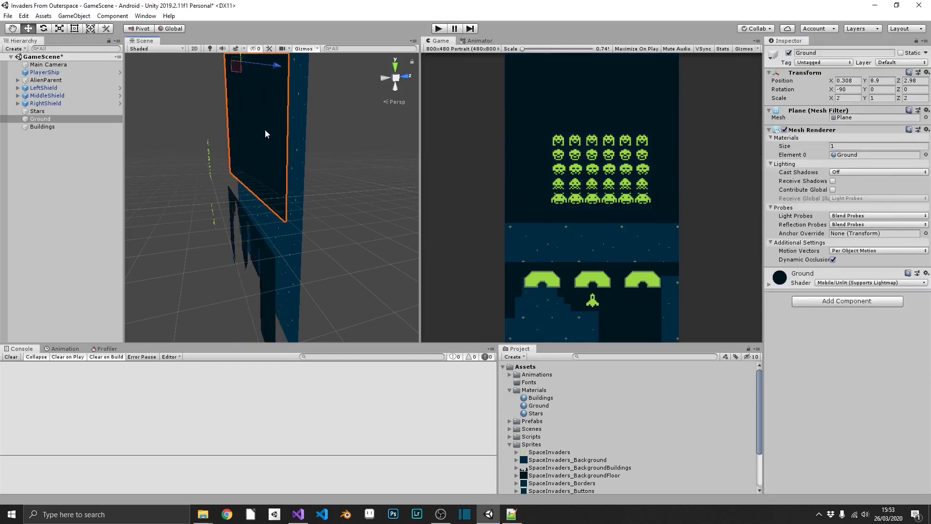
key(ctrl+z)
Step: Rotate the Buildings plane to 90 on X and 180 on Y, and raise it to about Y 6.48
click(269, 272)
drag(253, 265, 253, 183)
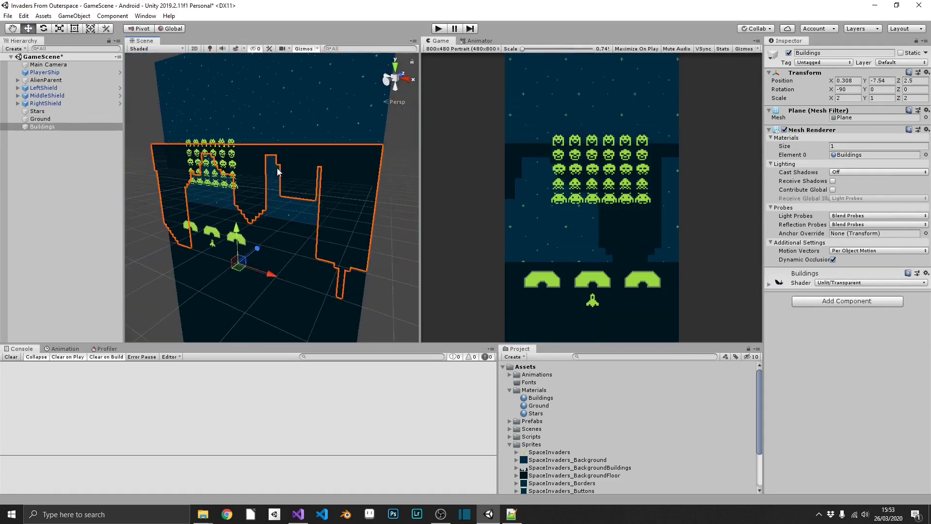
click(846, 90)
text(90)
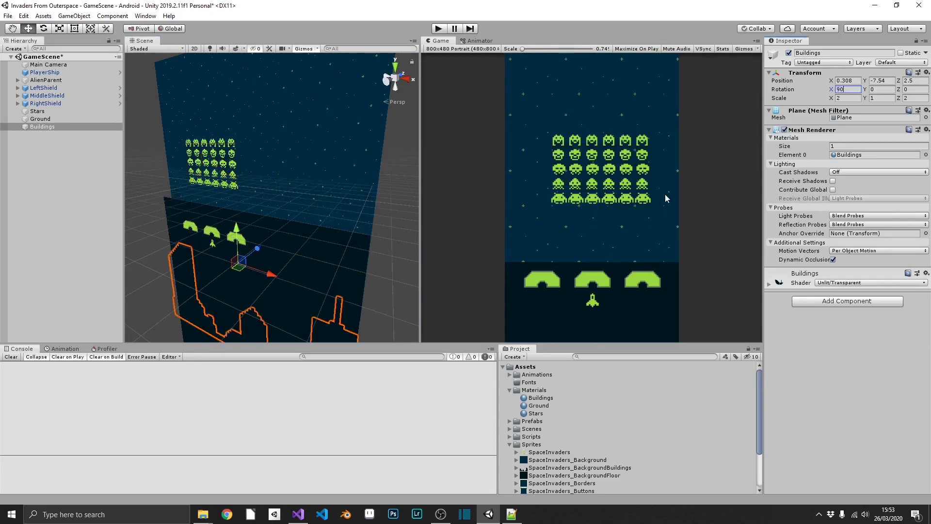
drag(236, 229, 233, 80)
click(882, 89)
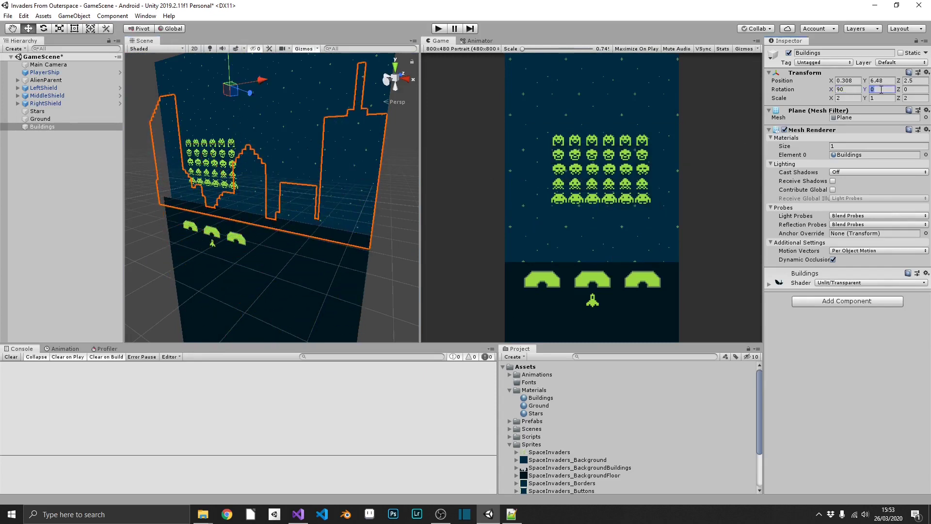
text(180)
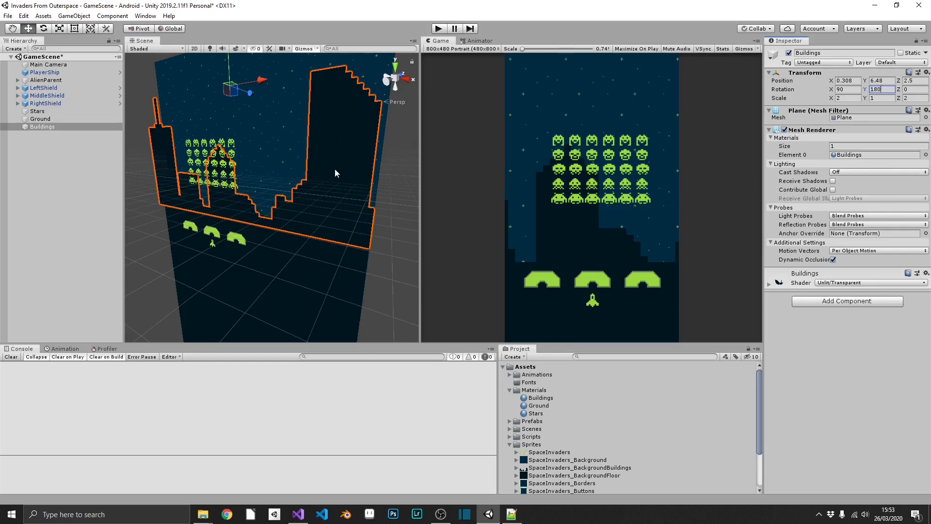
Step: Scale the Buildings plane to 0.5 on both X and Z
click(849, 98)
text(0.5)
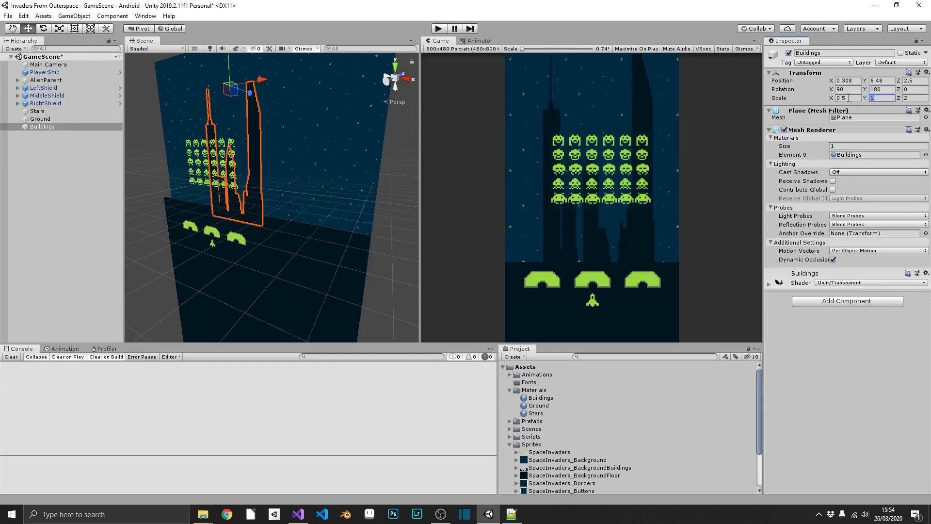
key(Tab)
key(Tab)
text(.5)
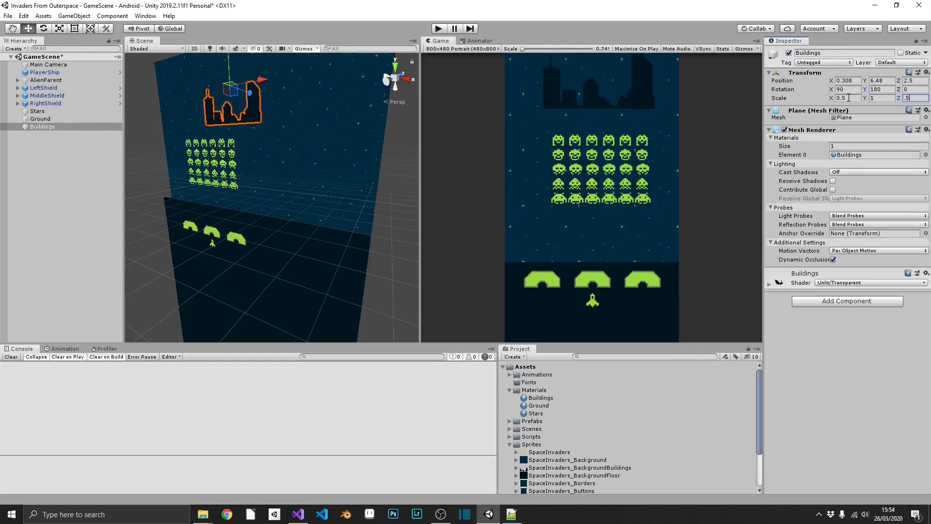
Step: Scale the Buildings plane to 0.25 on X and Z and lower it to about Y -1.69, onto the ground's upper edge
click(820, 98)
text(.25)
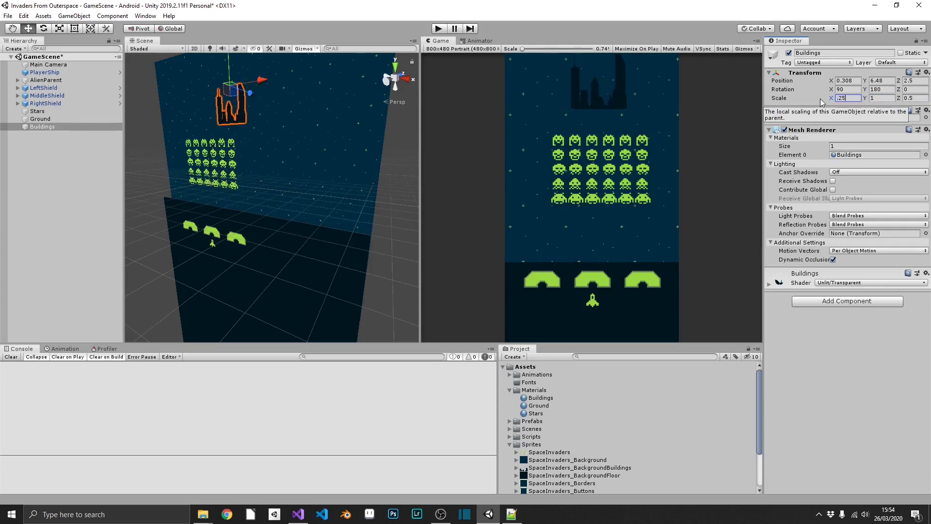
key(Tab)
key(Tab)
text(.25)
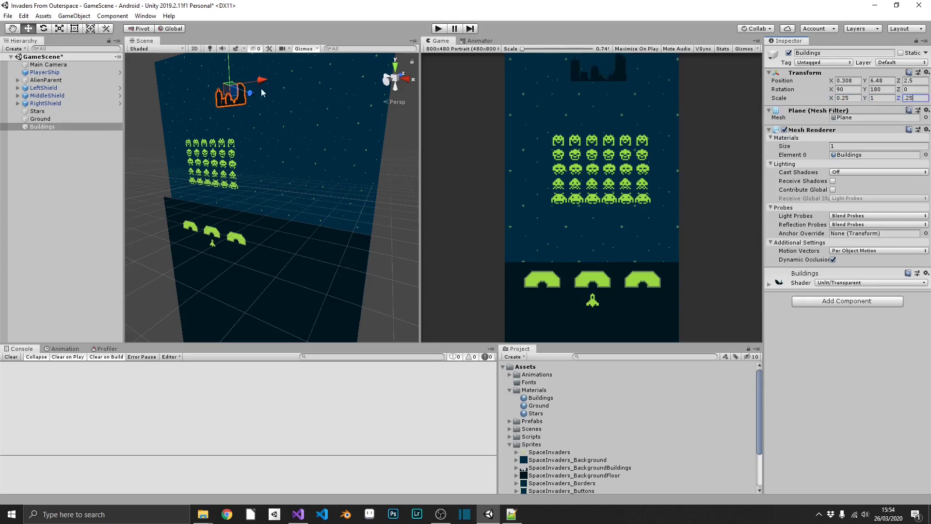
click(229, 60)
drag(229, 60, 234, 190)
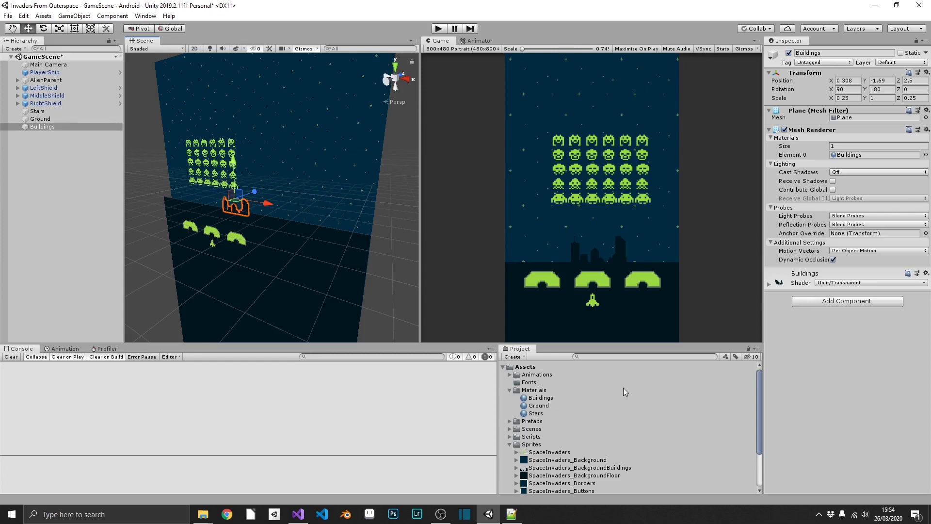
Step: Multiply the Buildings plane's X scale by 5 to widen it to 1.25
click(914, 99)
click(853, 97)
text(*)
text(5)
key(Return)
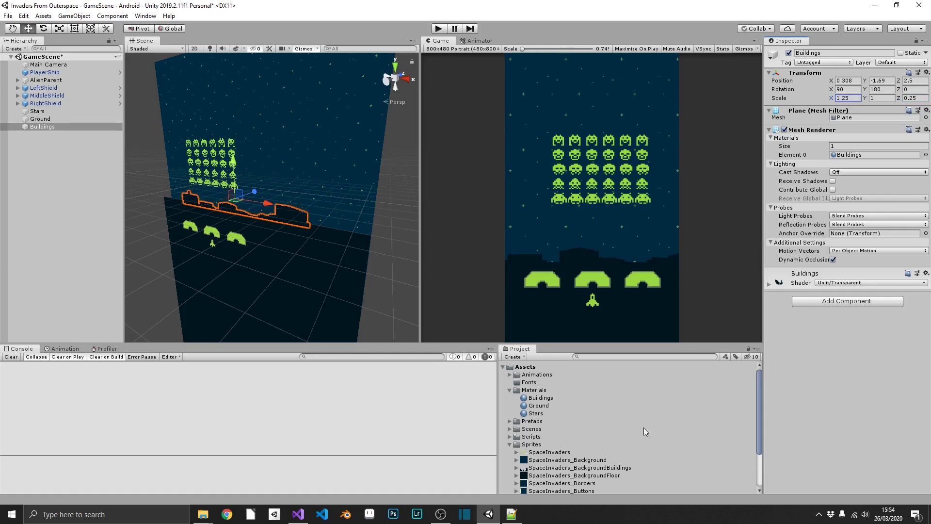
Step: Set the Buildings material's X tiling to 5
click(545, 400)
click(842, 88)
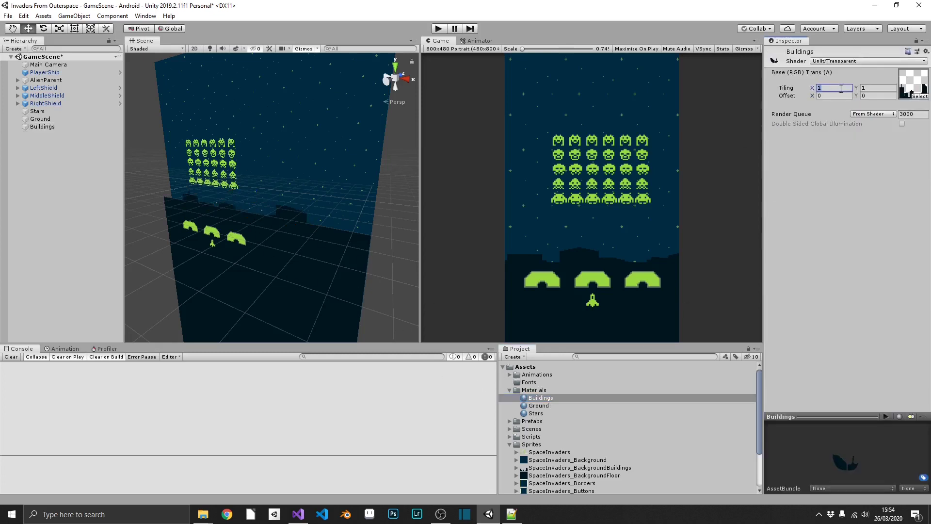
text(5)
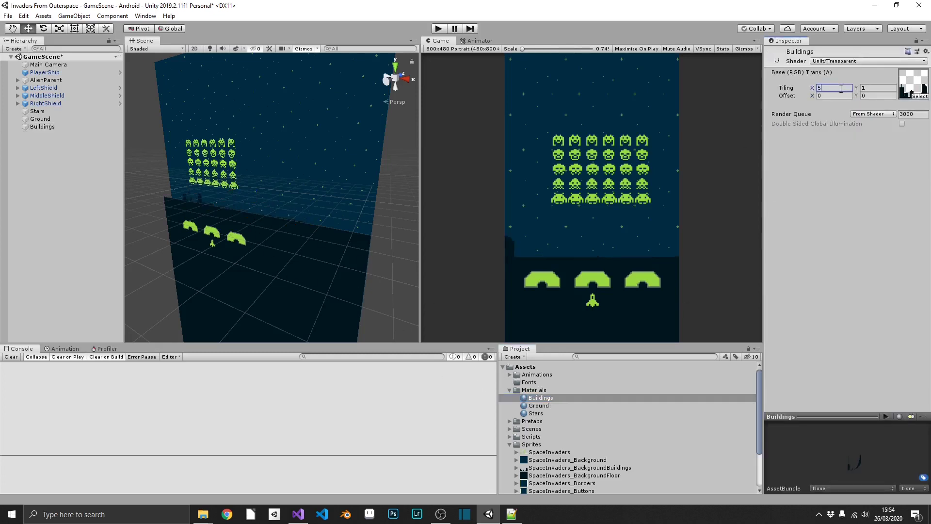
Step: Change the SpaceInvaders_BackgroundBuildings texture's wrap mode to Repeat and apply the import settings
click(592, 468)
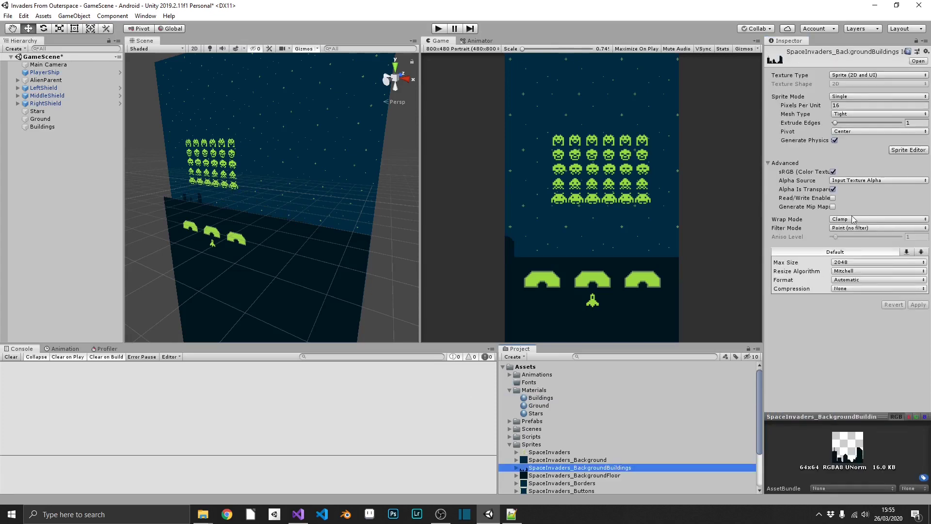
click(854, 218)
click(854, 230)
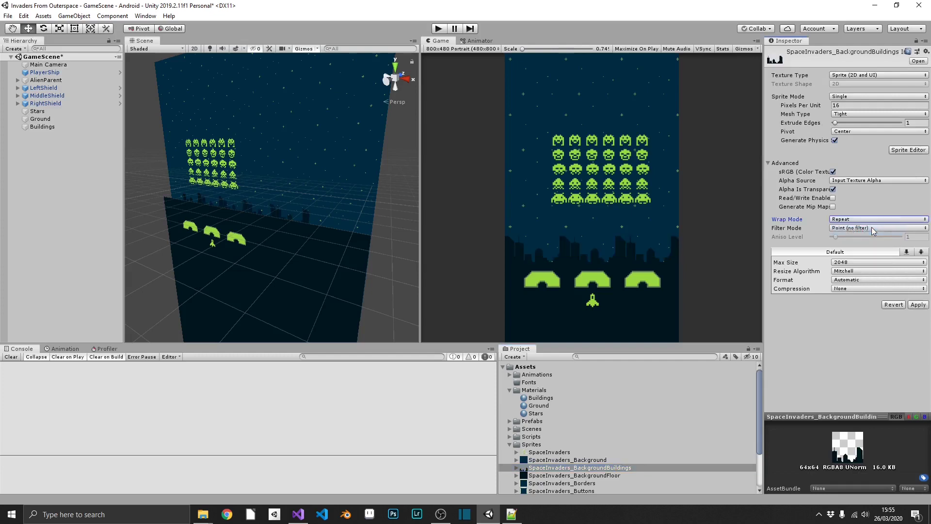
click(918, 305)
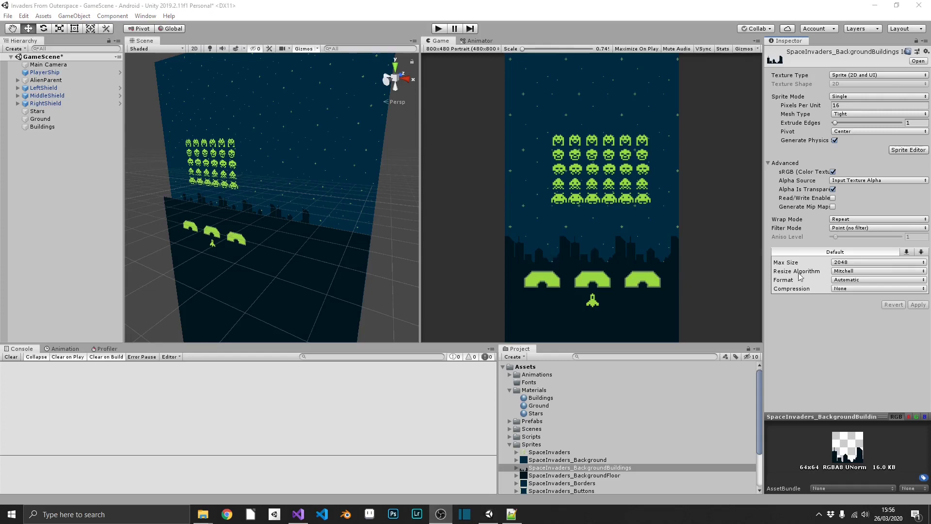
Step: Create an empty game object in the scene and name it BackgroundElements
right_click(86, 191)
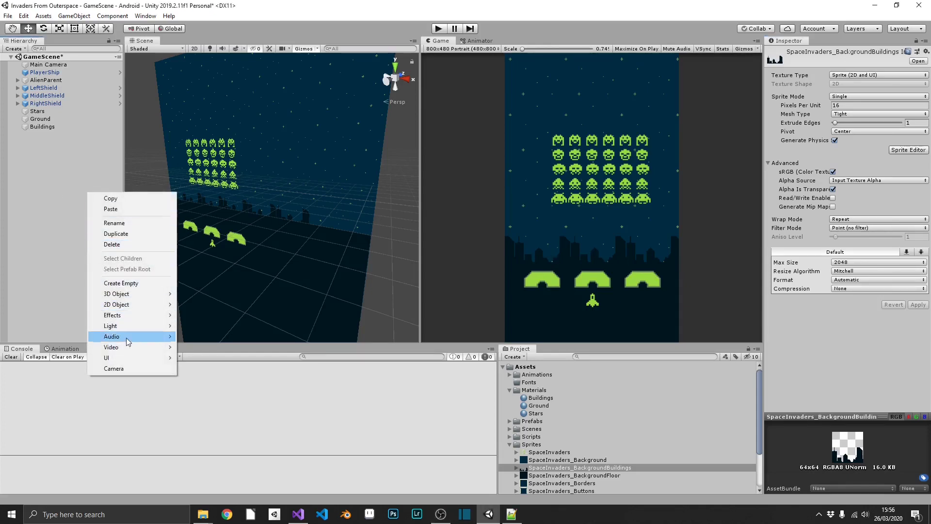
click(115, 284)
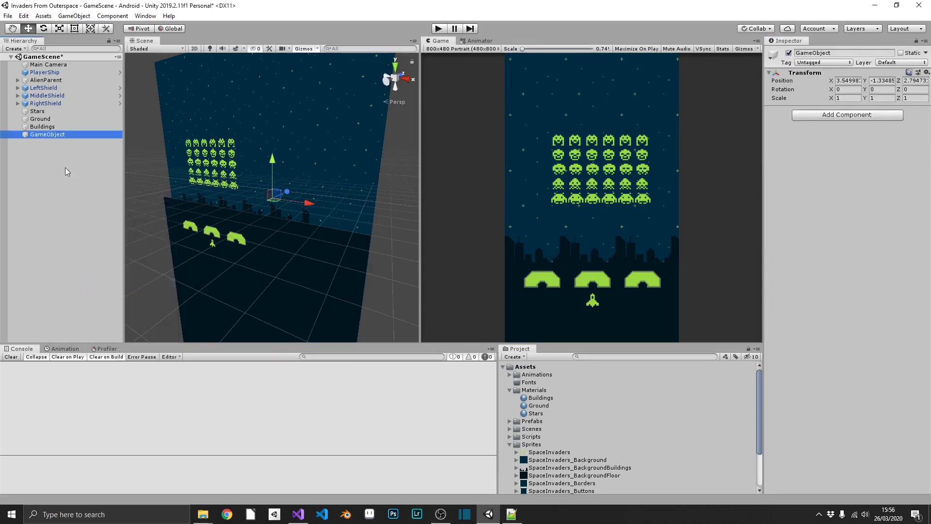
click(44, 134)
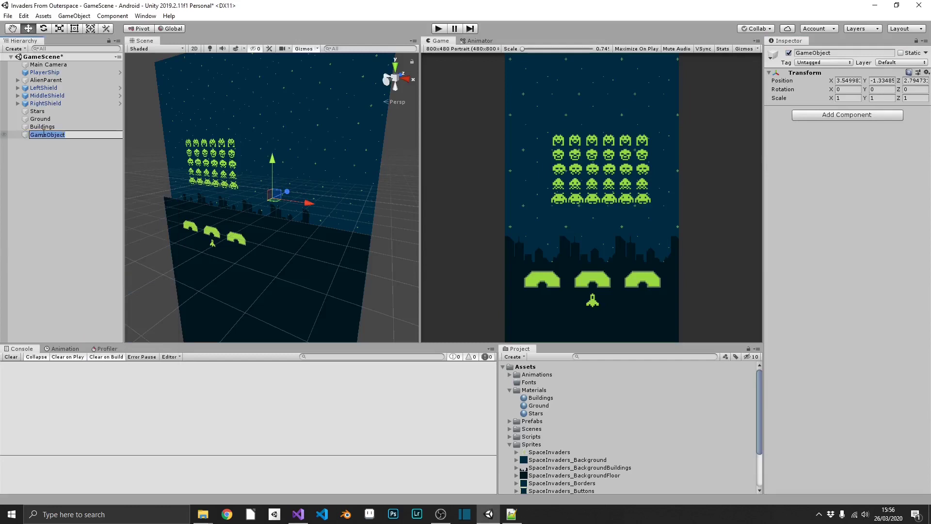
text(BackgroundElements)
key(Return)
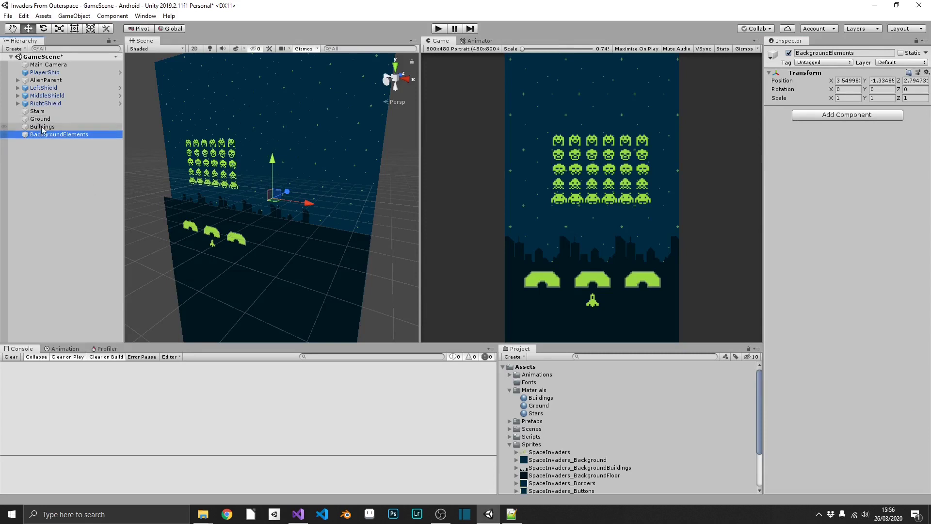
Step: Set the BackgroundElements object's position to 0, 0, 0
click(848, 80)
text(0)
key(Tab)
text(0)
key(Tab)
text(0)
Step: Make Stars, Ground and Buildings children of BackgroundElements and save the scene
click(46, 127)
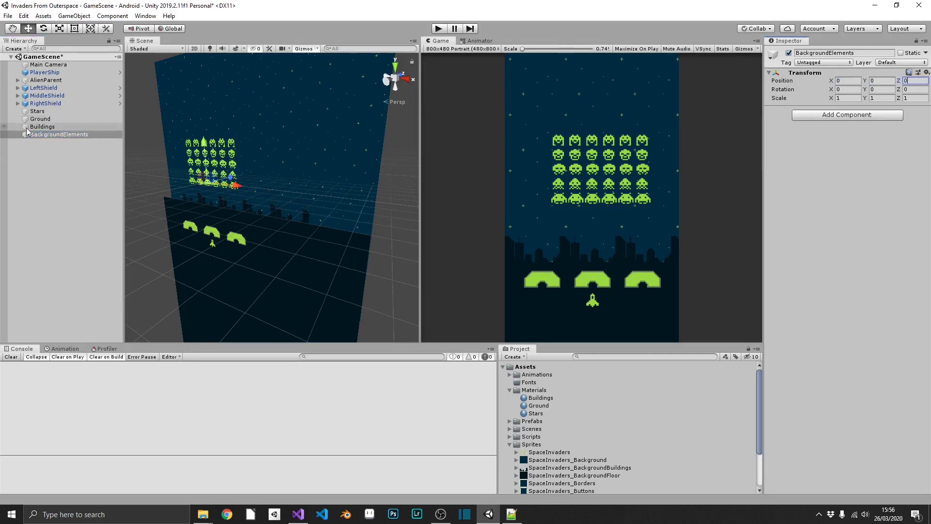
shift+click(54, 111)
drag(53, 111, 56, 135)
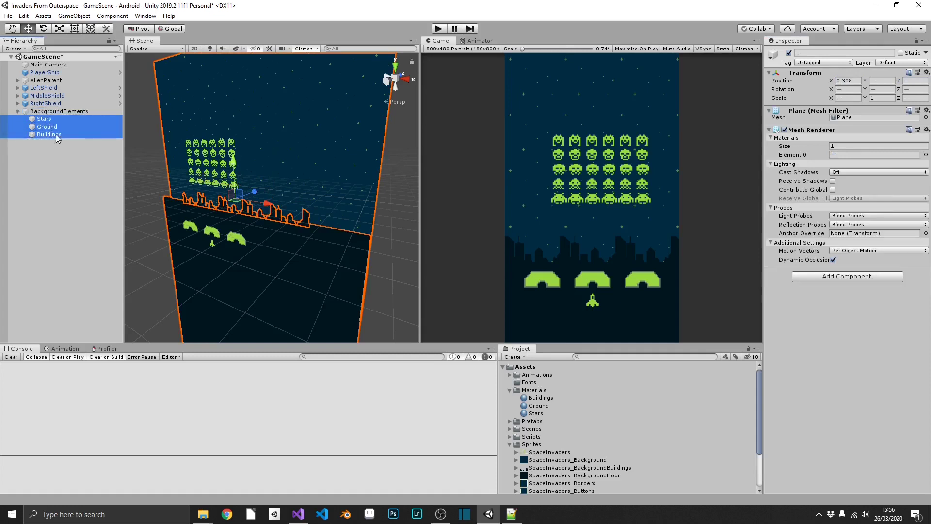
click(19, 112)
click(60, 141)
key(ctrl+s)
Step: Try moving the whole BackgroundElements group upward, and undo the move
click(76, 113)
drag(212, 154, 203, 85)
key(ctrl+z)
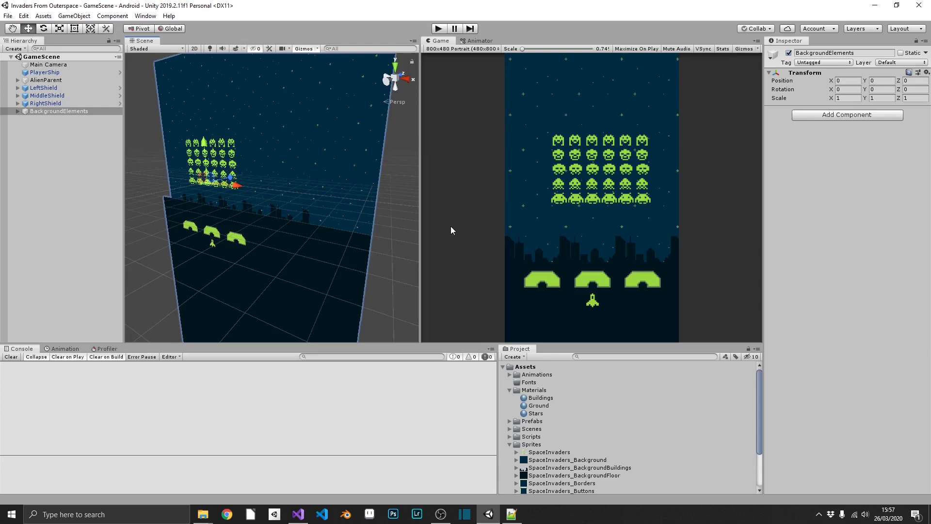
Step: Try shifting the Buildings plane sideways within BackgroundElements, and undo the shift
click(26, 111)
click(18, 111)
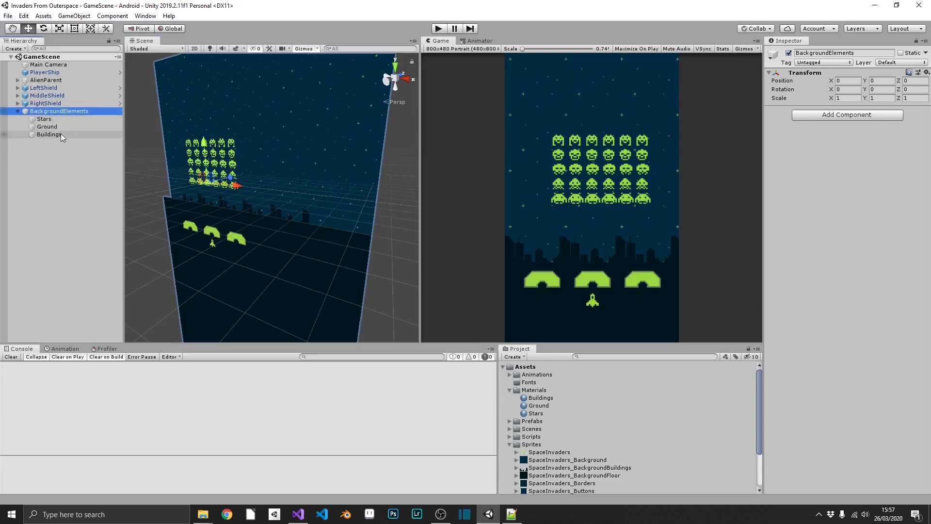
click(48, 135)
click(271, 207)
drag(271, 208, 241, 208)
key(ctrl+z)
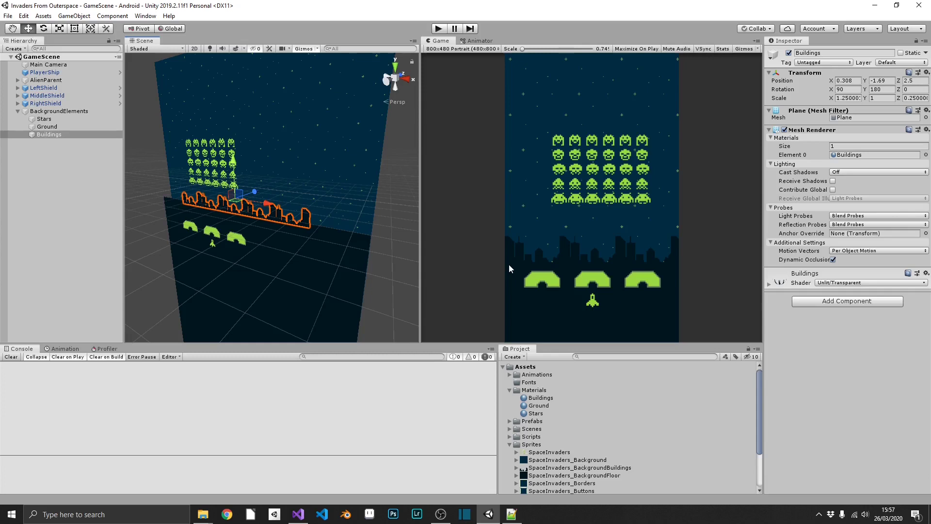
Step: Create a new C# script named BackgroundScroll in the Scripts folder
click(509, 437)
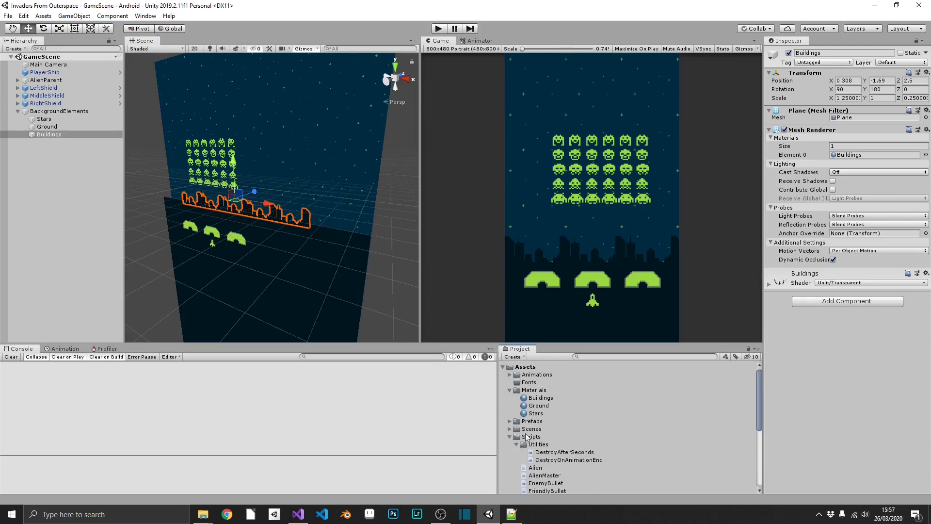
click(540, 445)
right_click(540, 446)
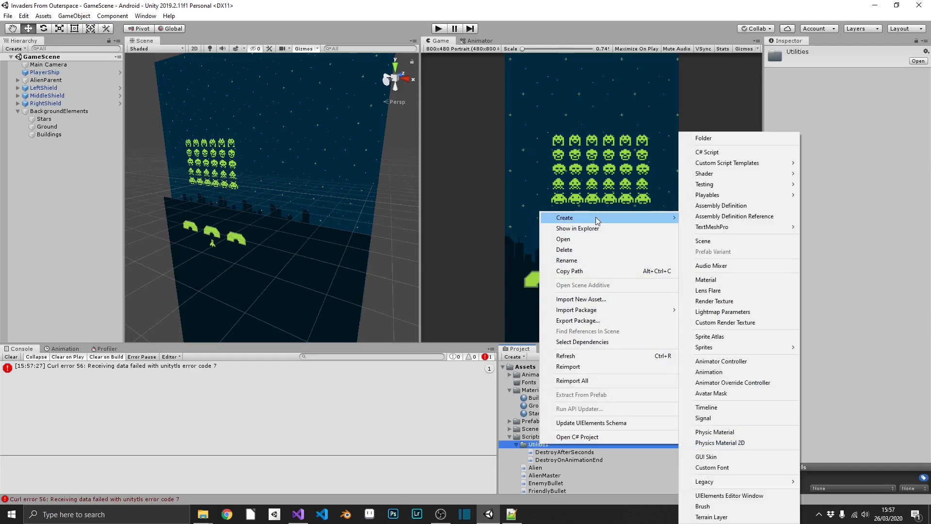
click(530, 440)
right_click(531, 440)
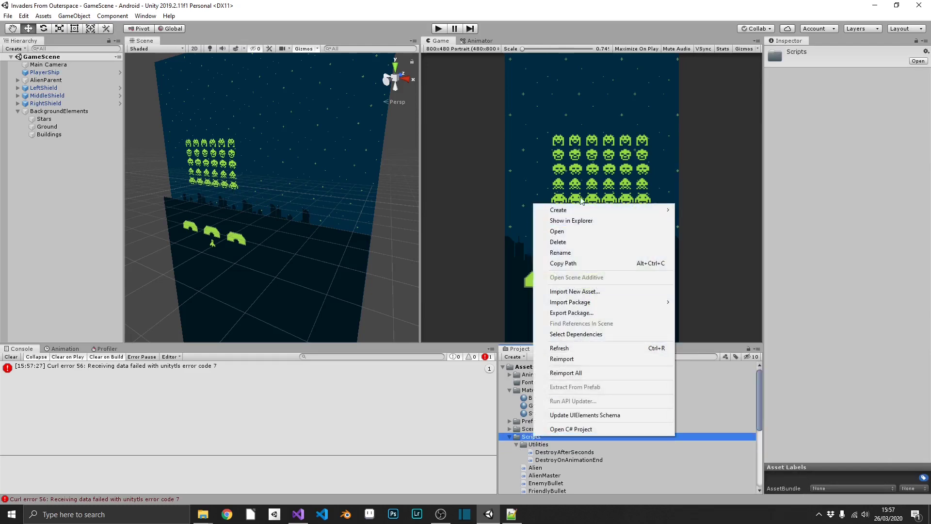
mouse_move(584, 211)
click(709, 153)
text(BackgroundScroll)
key(Return)
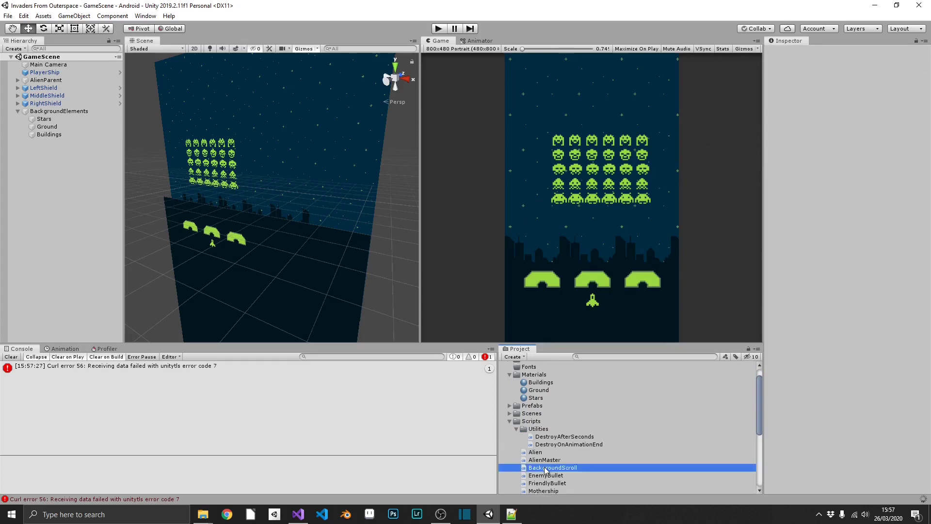
Step: Open the BackgroundScroll script in Visual Studio and declare a public float field named scrollSpeed in the class
double_click(546, 468)
click(127, 101)
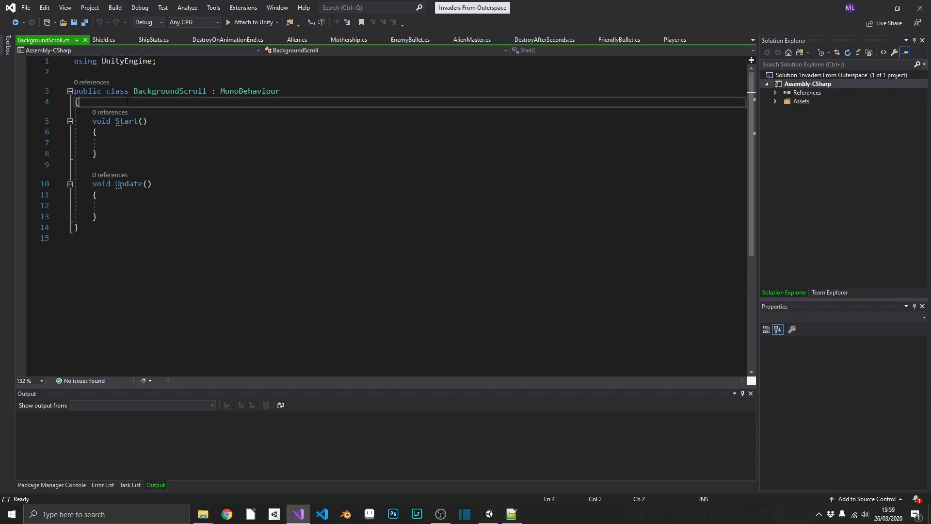
key(Return)
text(public flkoat)
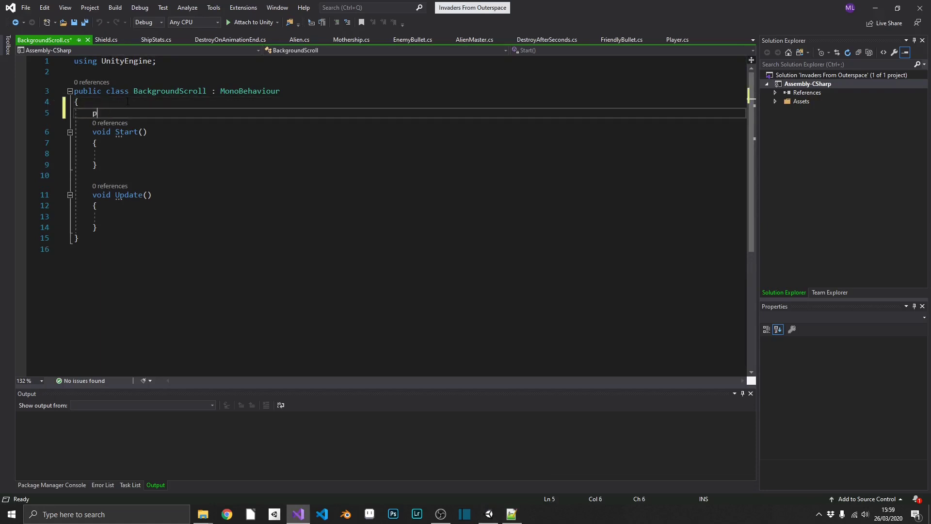
key(BackSpace)
key(BackSpace)
key(BackSpace)
key(BackSpace)
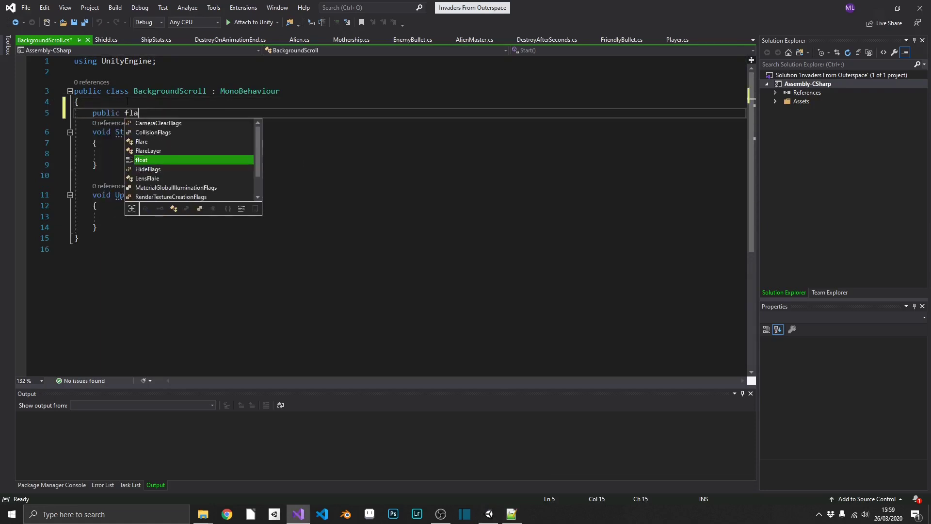
text(oat sc)
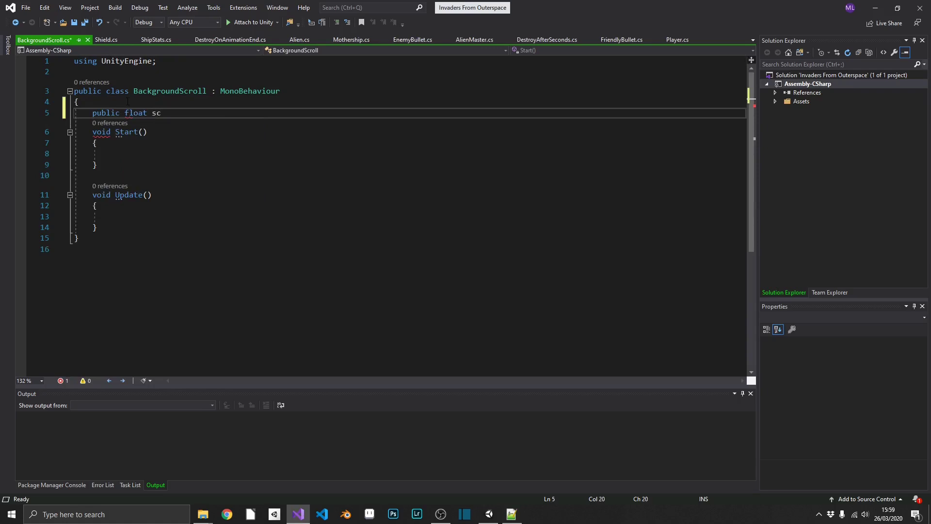
text(rollSpeed;)
Step: Declare a private Renderer field named rend below scrollSpeed and save the script
key(Return)
key(Return)
text(private )
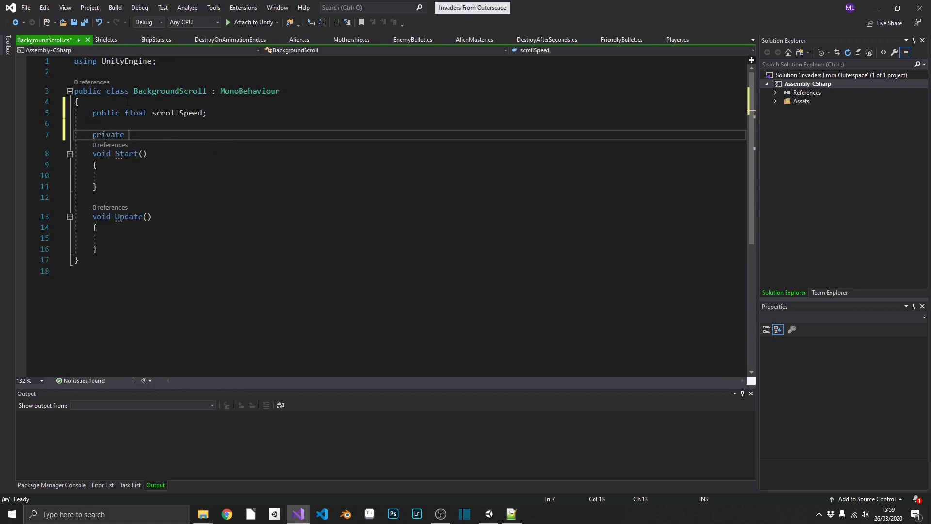
text(Renderer )
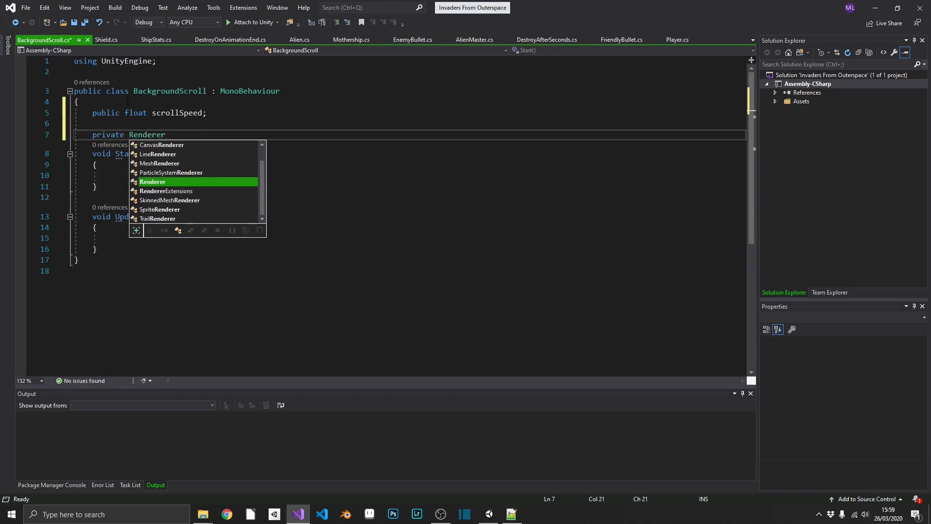
text(rend;)
key(ctrl+s)
Step: In Start, assign GetComponent<Renderer>() to rend
click(138, 176)
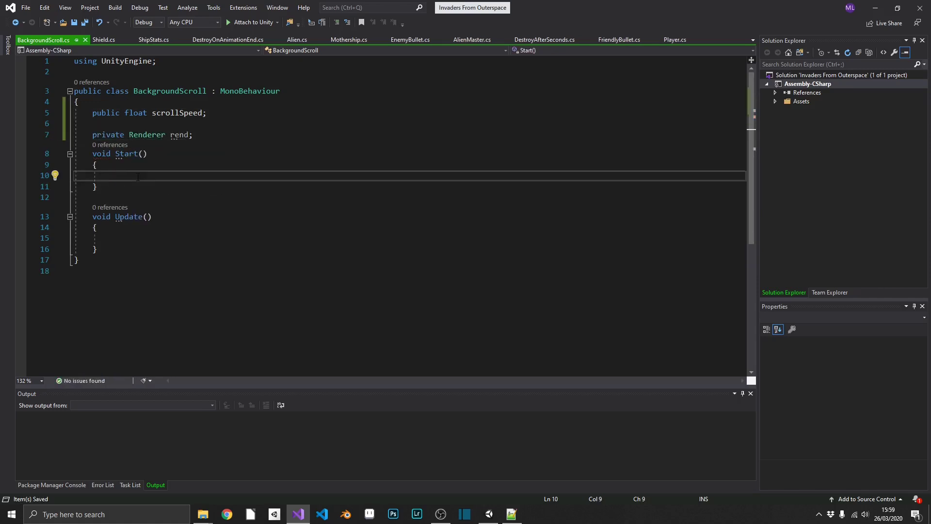
text(rend =)
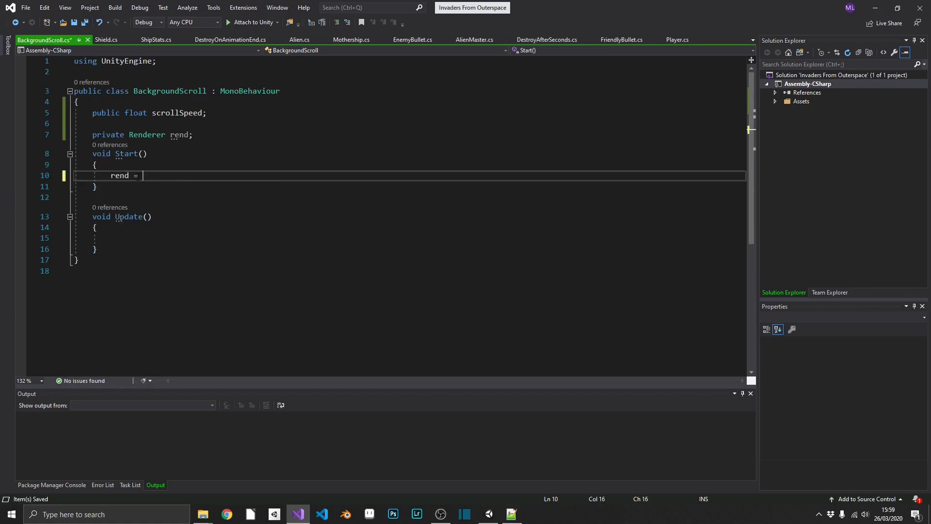
text( GetComponent<Renderer>();)
Step: In Update, declare a float named offset equal to Time.time * scrollSpeed
click(120, 238)
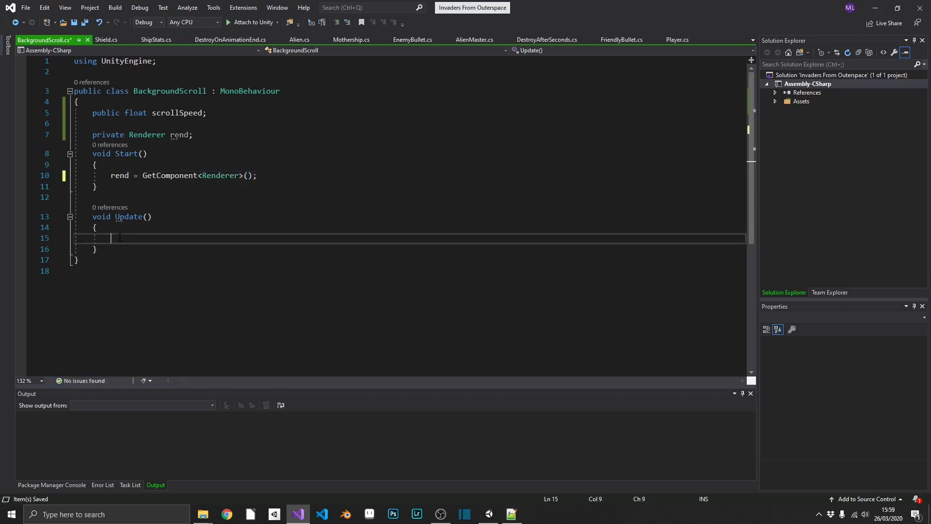
text(float off)
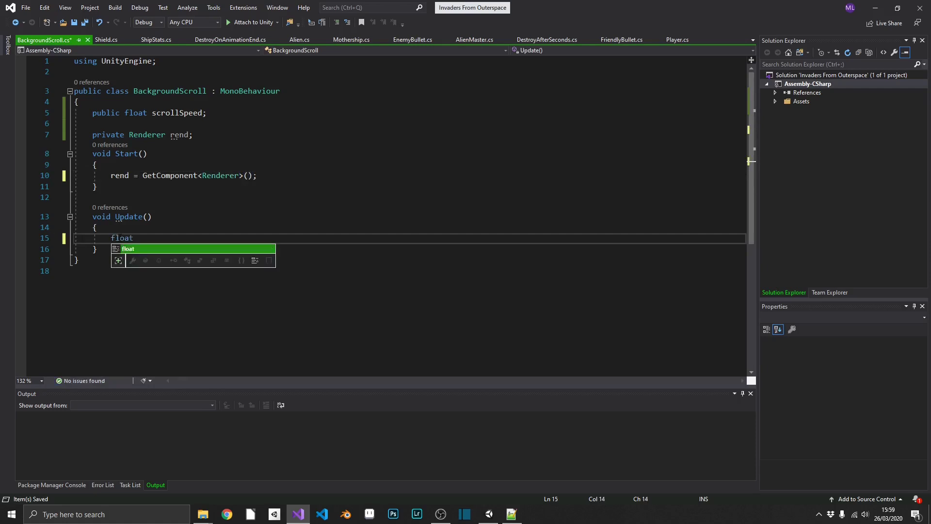
text(= Time.)
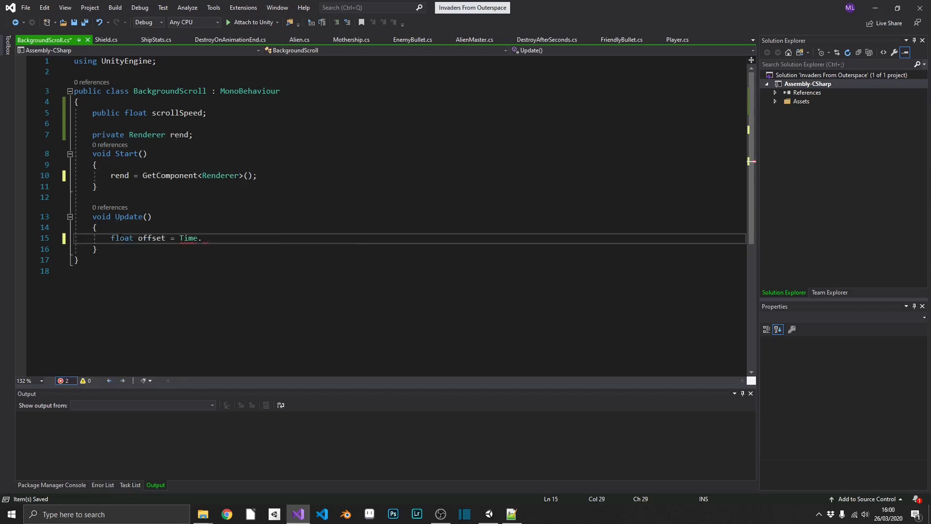
text(time * scrollSpeed;)
key(Return)
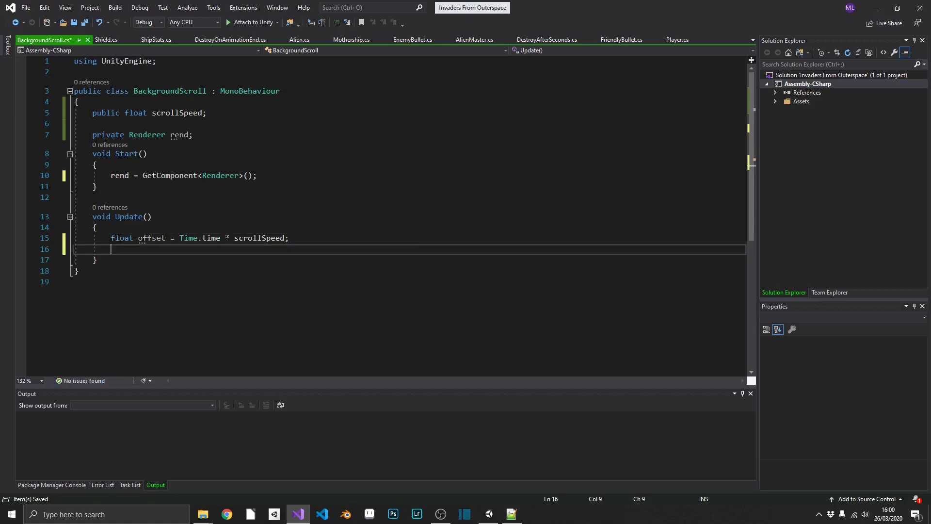
Step: In Update, call rend.material.SetTextureOffset with "_MainTex" and new Vector2(offset, 0), and save the script
text(rend)
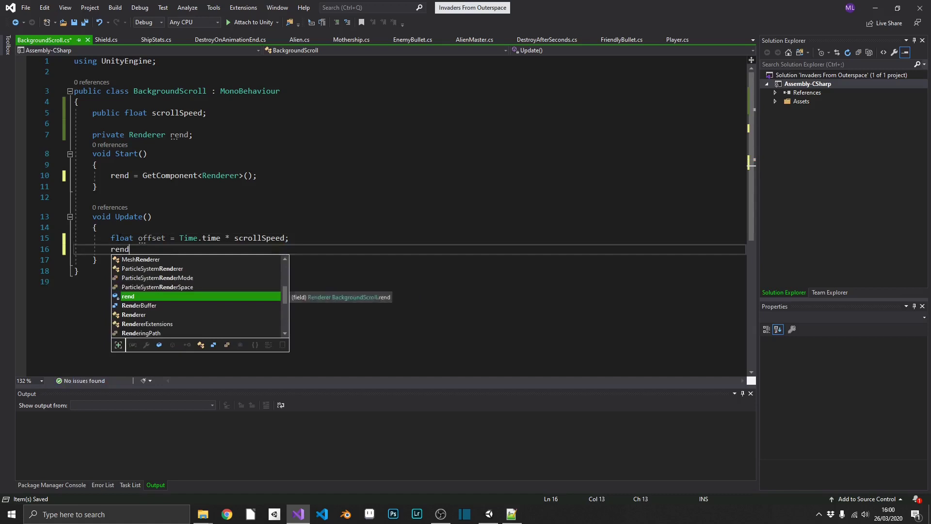
text(.material)
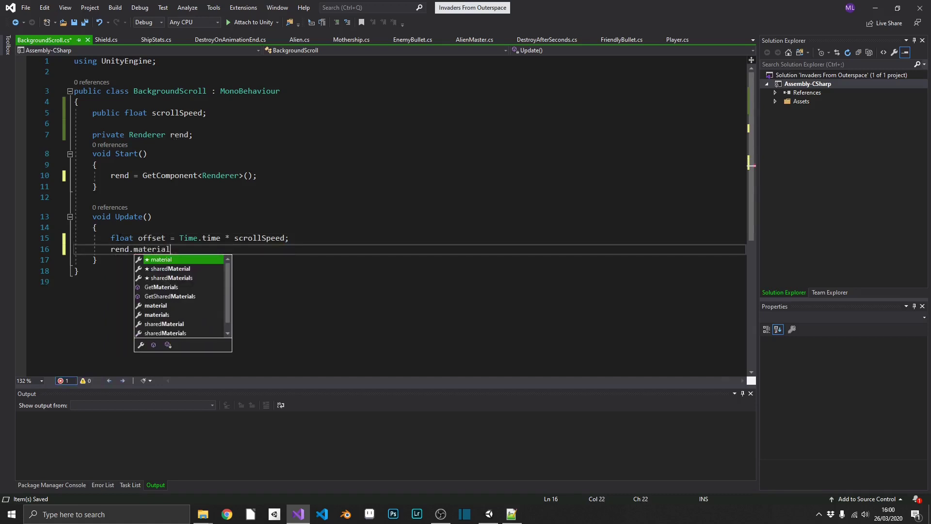
text(.SetTe)
key(Down)
key(Down)
key(Tab)
text((")
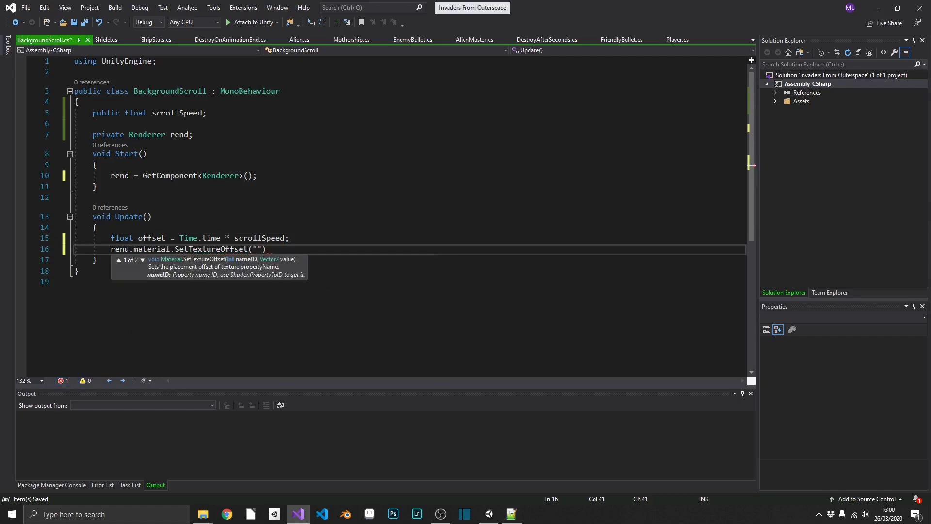
text(_MainTex", new Vector2)
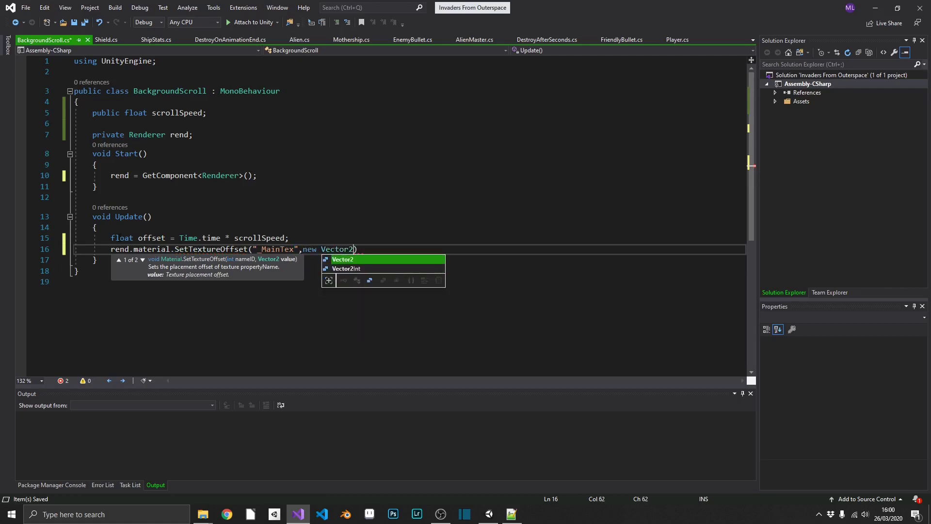
text((offset)
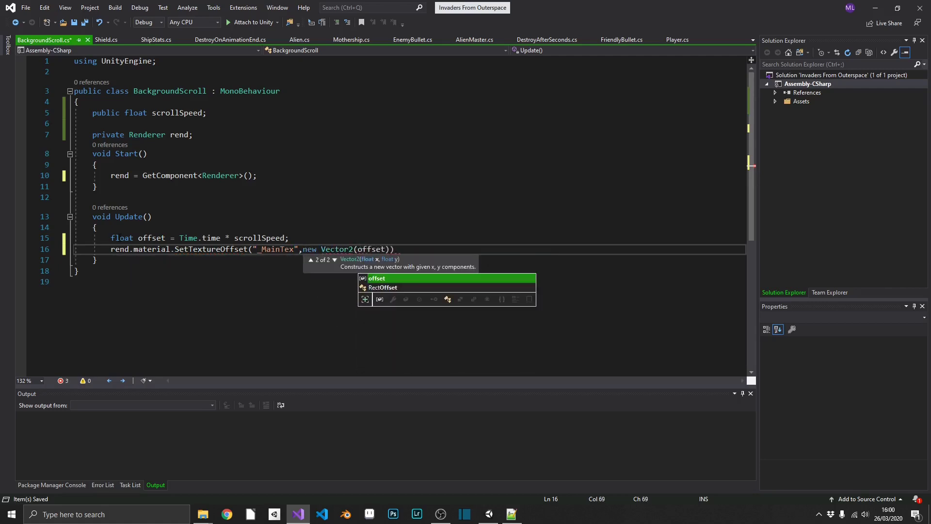
text(, )
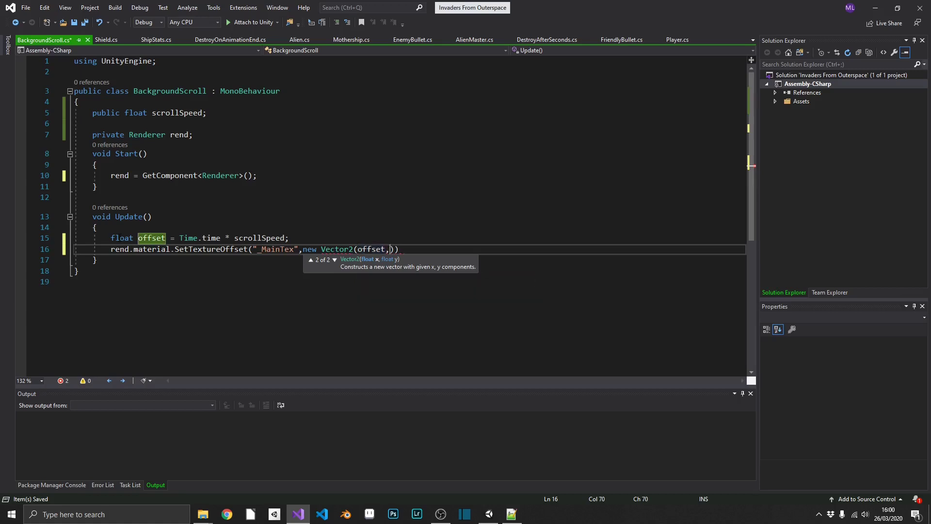
text(0));)
key(ctrl+s)
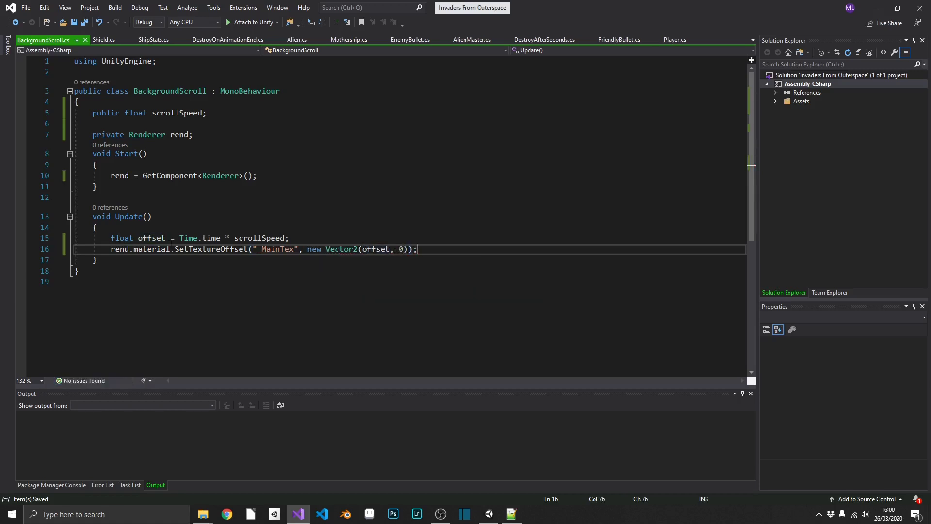
Step: Switch to Unity, attach the BackgroundScroll script to Buildings and set its Scroll Speed to 5
click(489, 514)
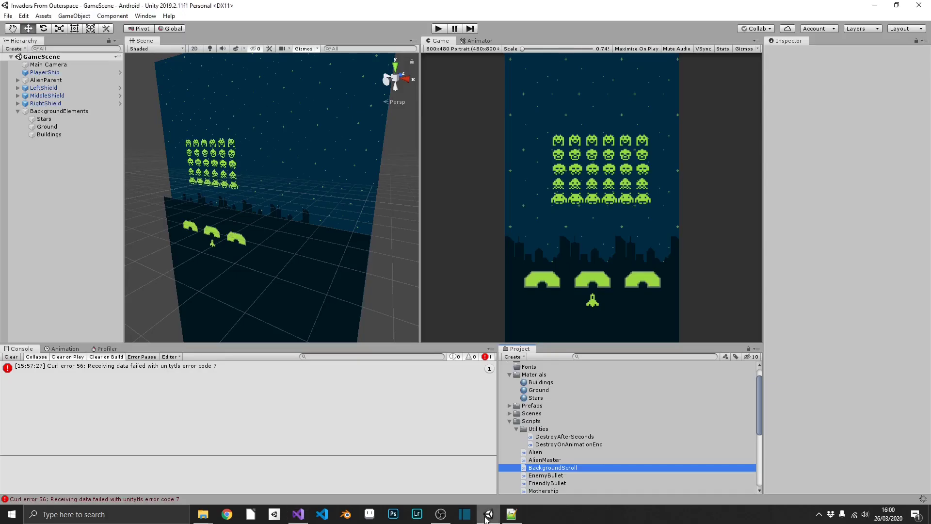
click(67, 134)
drag(558, 468, 839, 393)
click(840, 289)
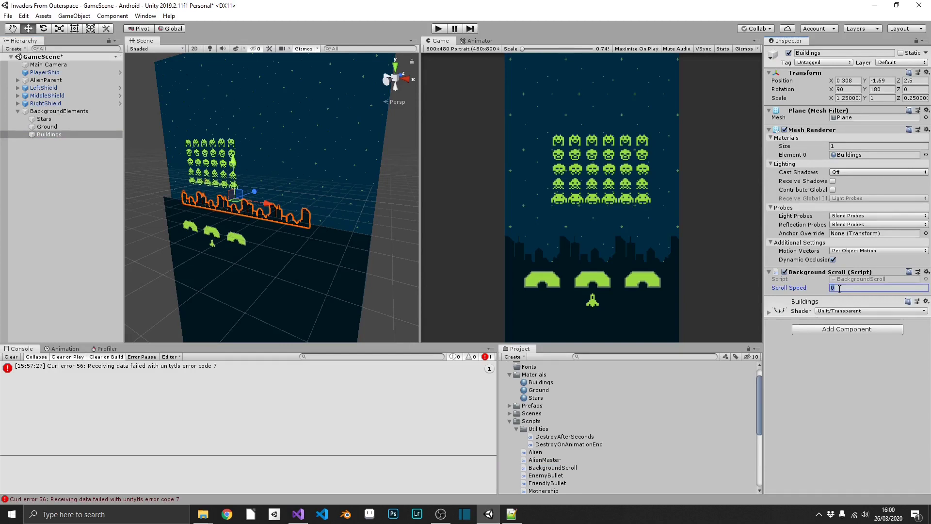
text(5)
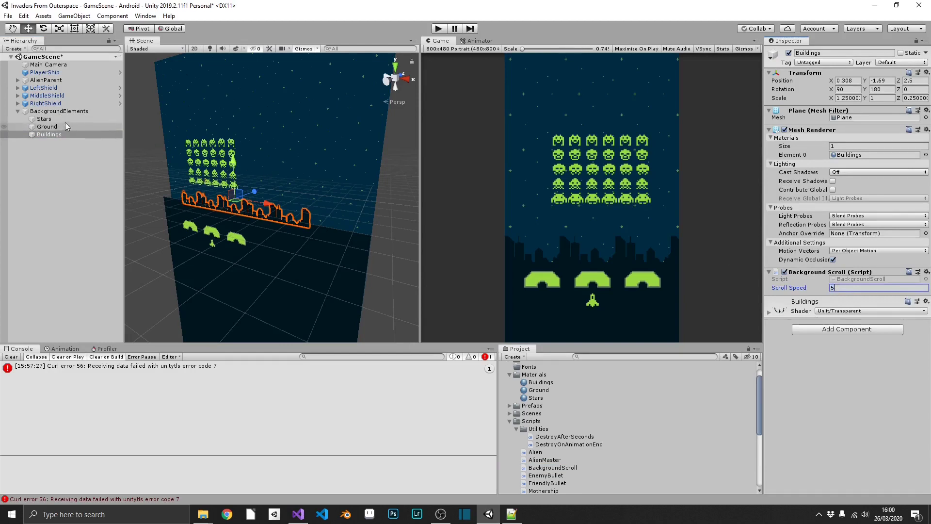
Step: Attach the BackgroundScroll script to Stars with a Scroll Speed of 1, and test-play the scene briefly
click(53, 120)
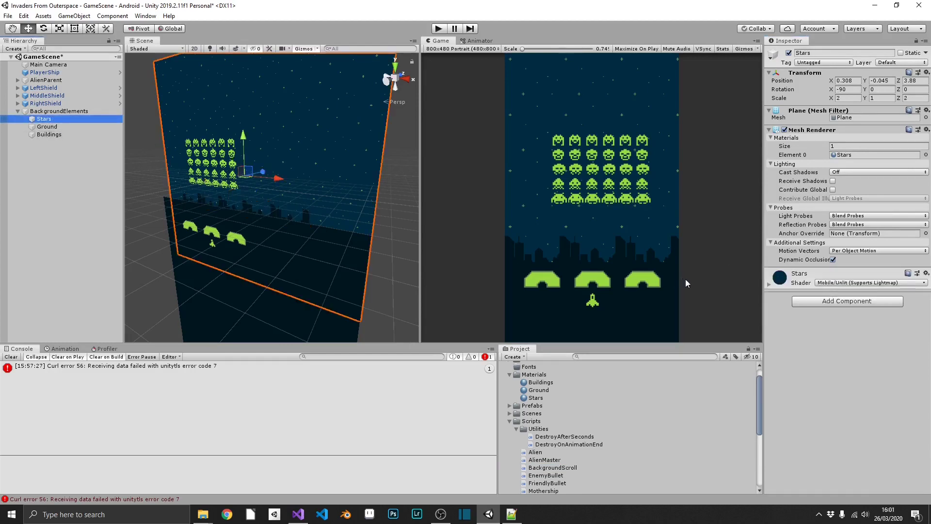
drag(562, 470, 823, 389)
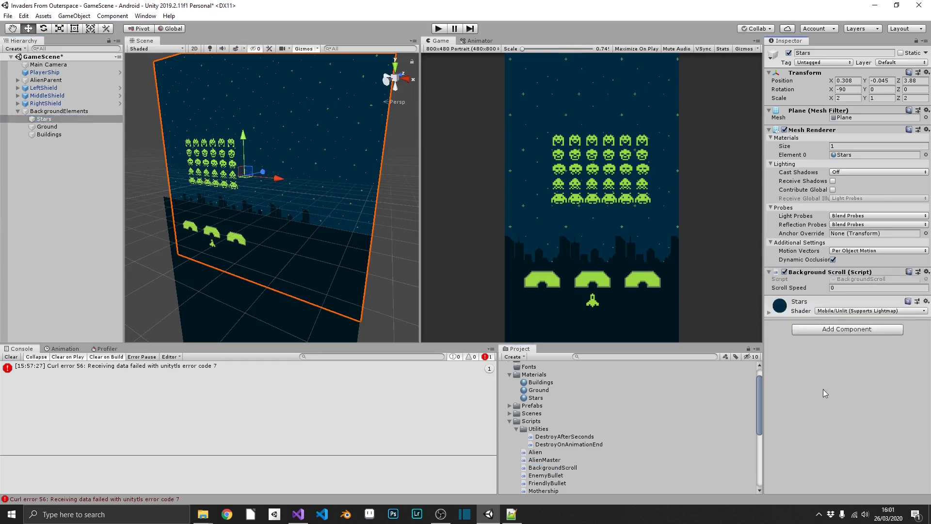
click(846, 288)
click(439, 29)
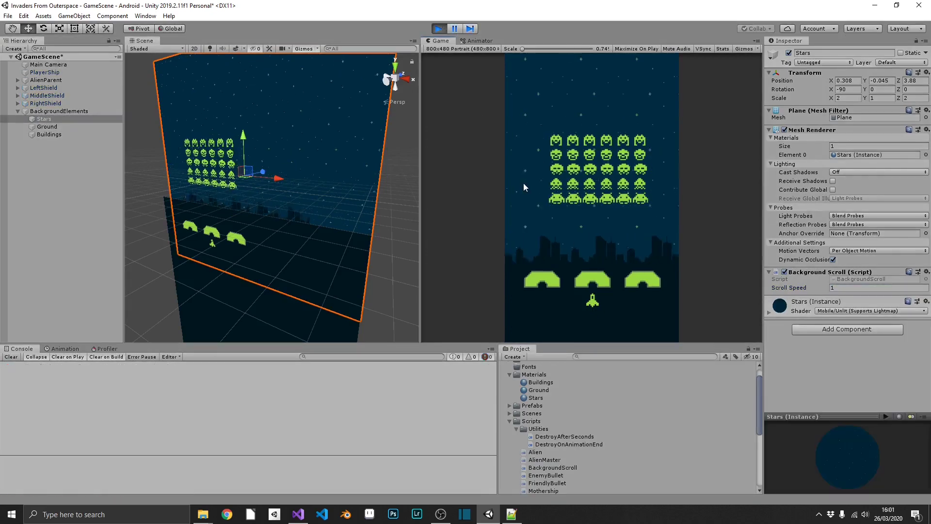
click(438, 29)
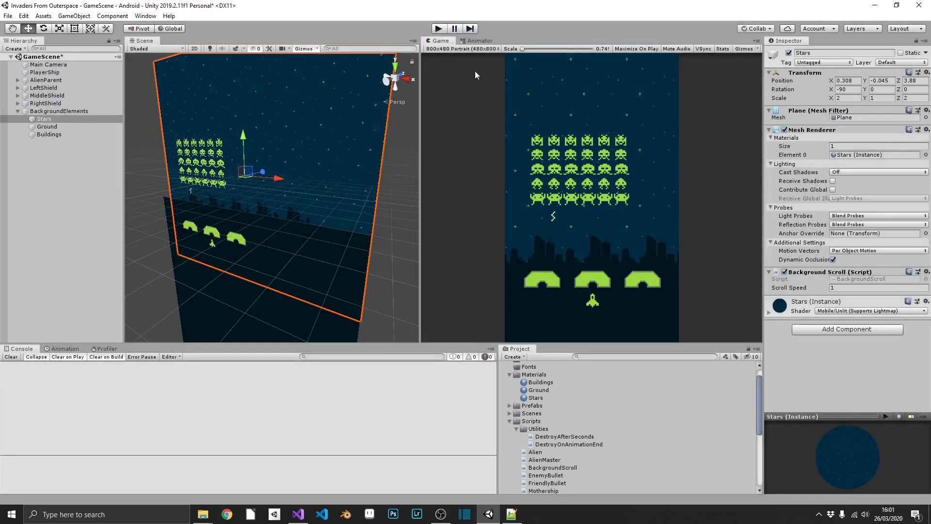
Step: Set the Scroll Speed of Buildings to 1
click(63, 127)
click(56, 135)
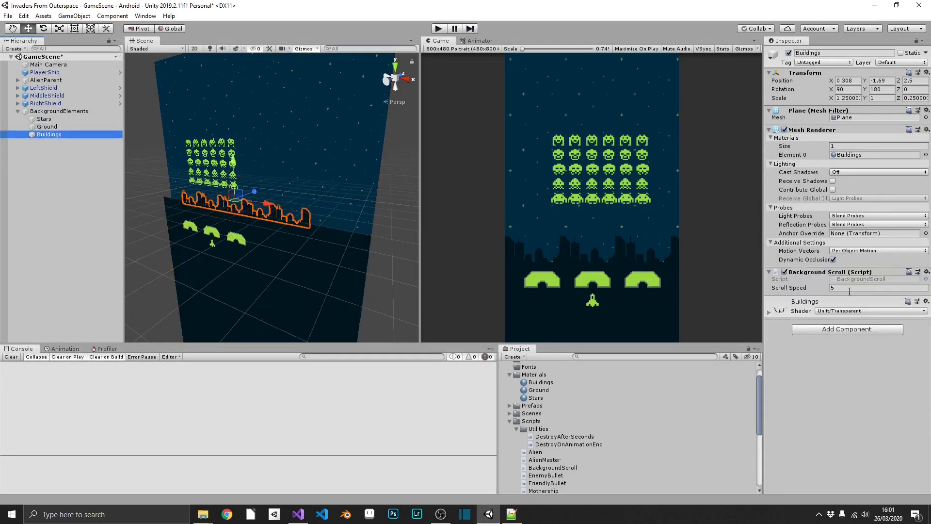
click(859, 287)
Step: Set the Scroll Speed of Stars to 0.25, run the game to check the scrolling, and stop it
click(68, 119)
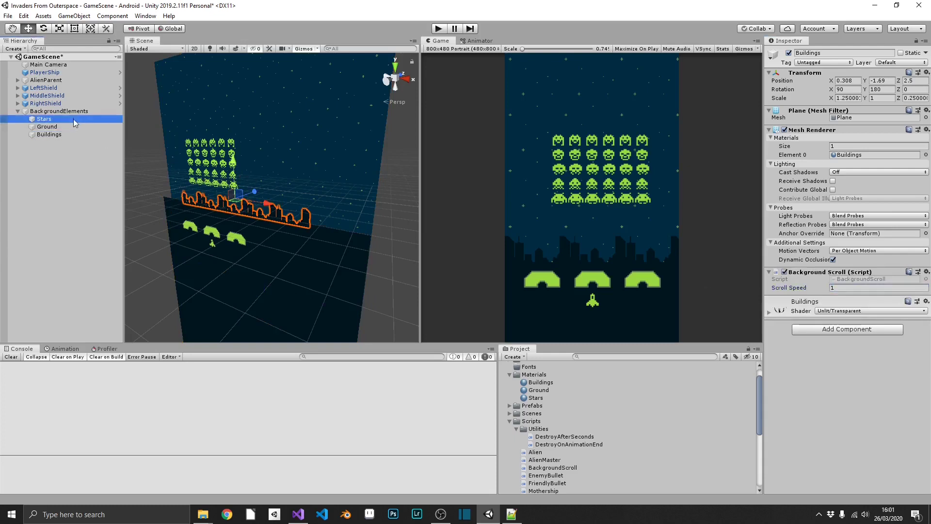
click(858, 288)
double_click(856, 288)
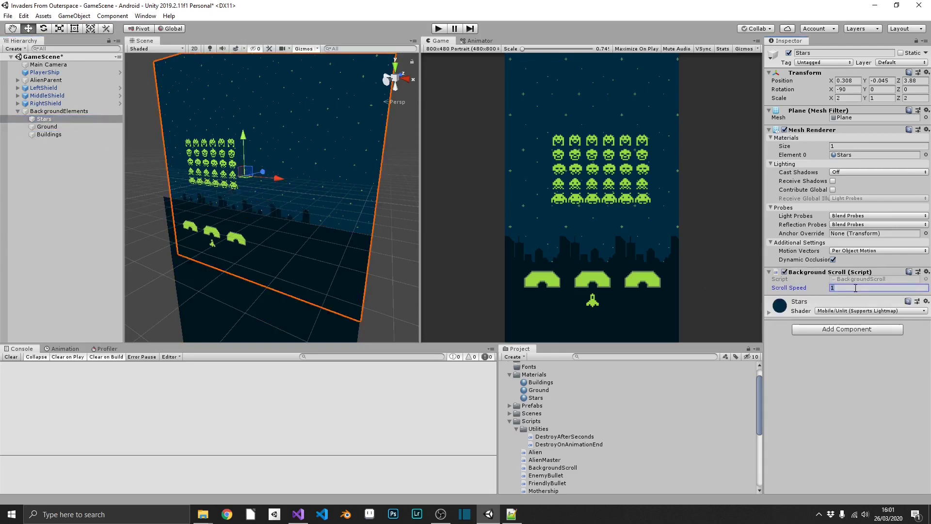
click(439, 28)
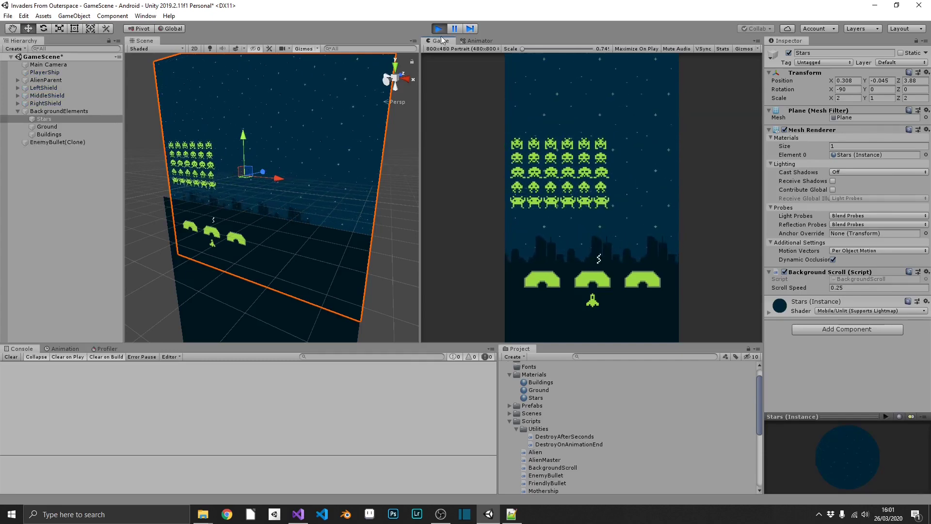
key(ctrl+p)
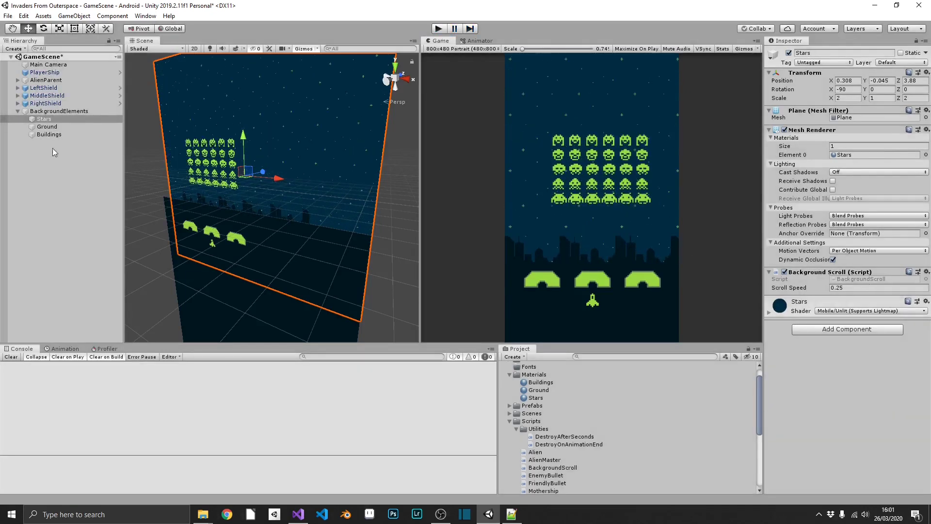
Step: Enter a lower Scroll Speed for Buildings
click(66, 134)
click(68, 128)
click(71, 134)
click(834, 286)
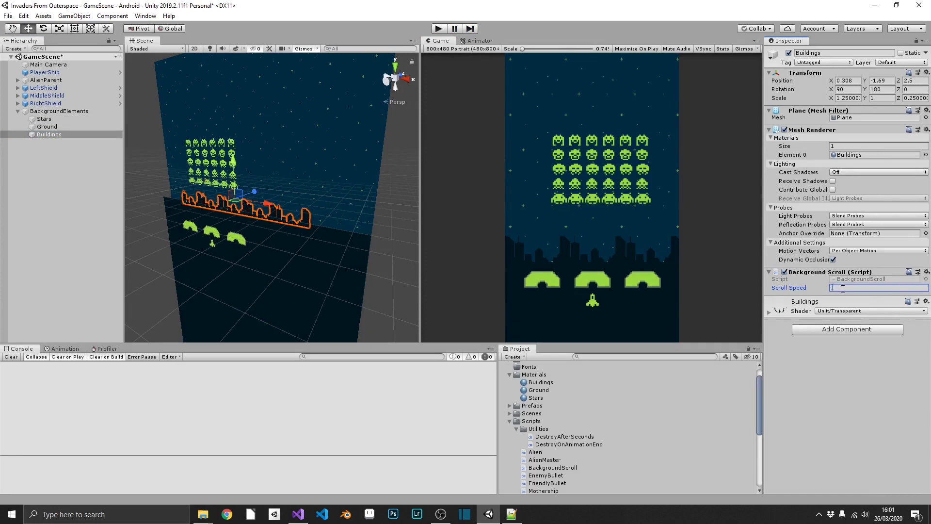
Step: Set the Scroll Speed of Stars to 0.1 and run the game to check the background scrolling
click(44, 119)
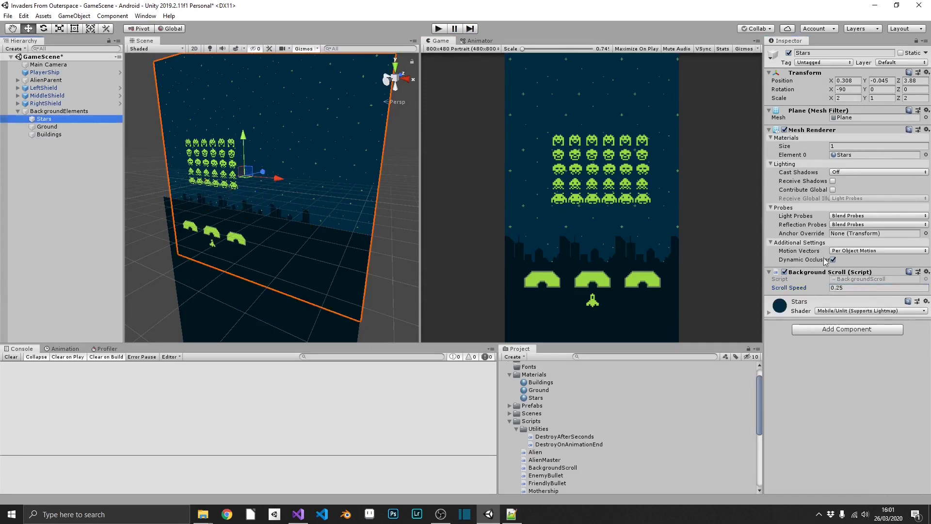
click(850, 289)
text(.1)
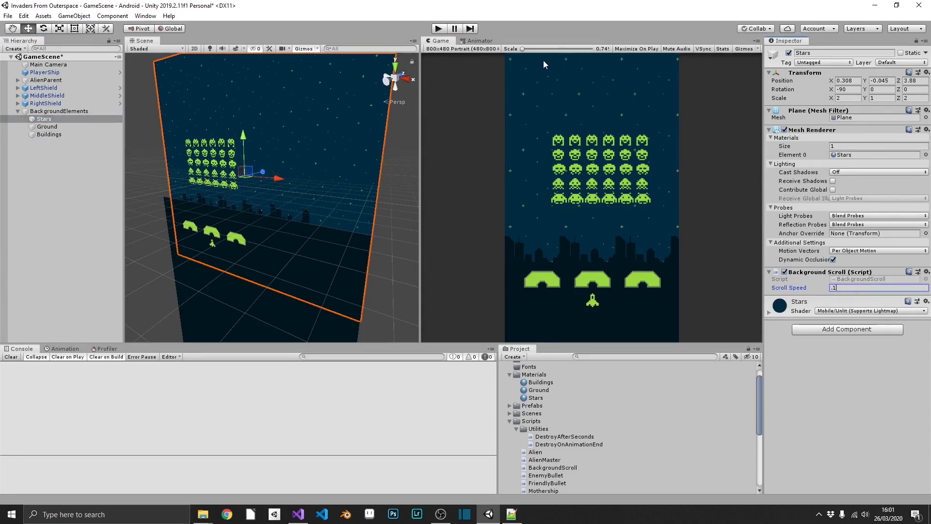
click(437, 29)
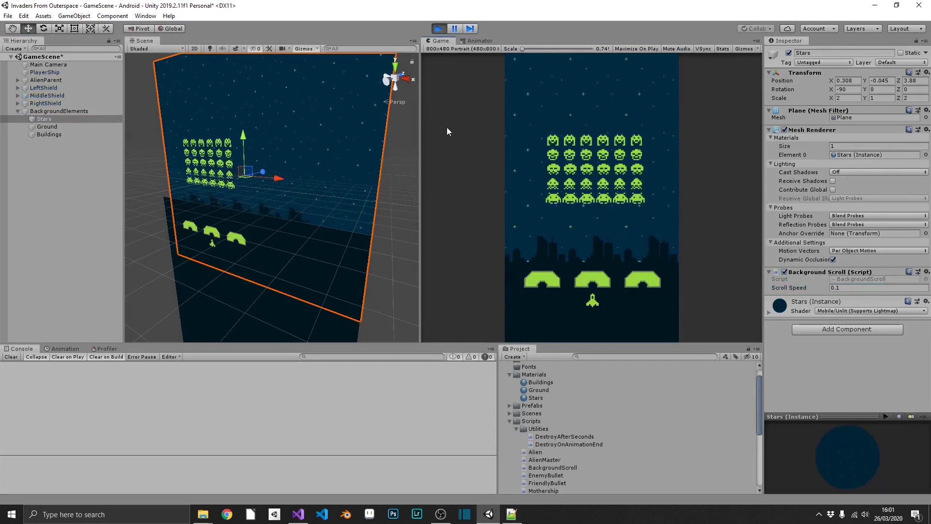
Step: Steer the player ship to the right while watching the background scroll, and stop the game
key(Right)
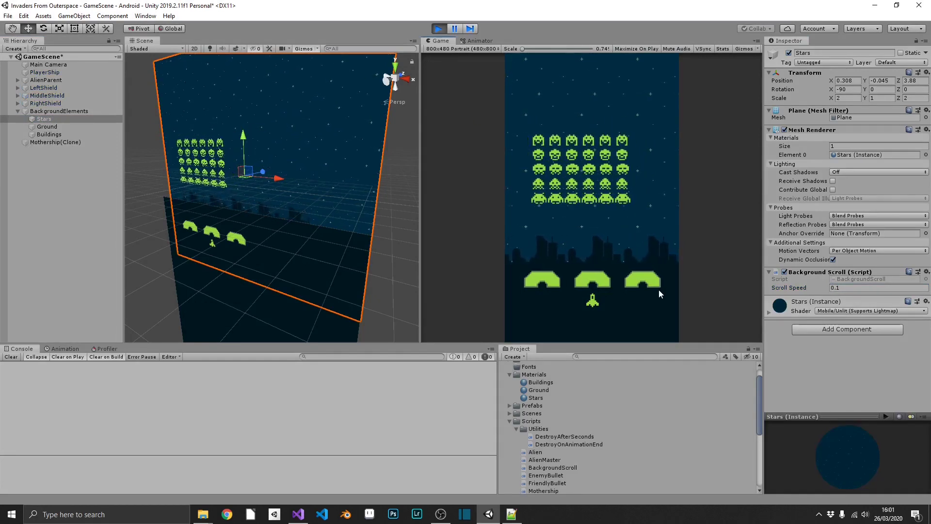
key(Right)
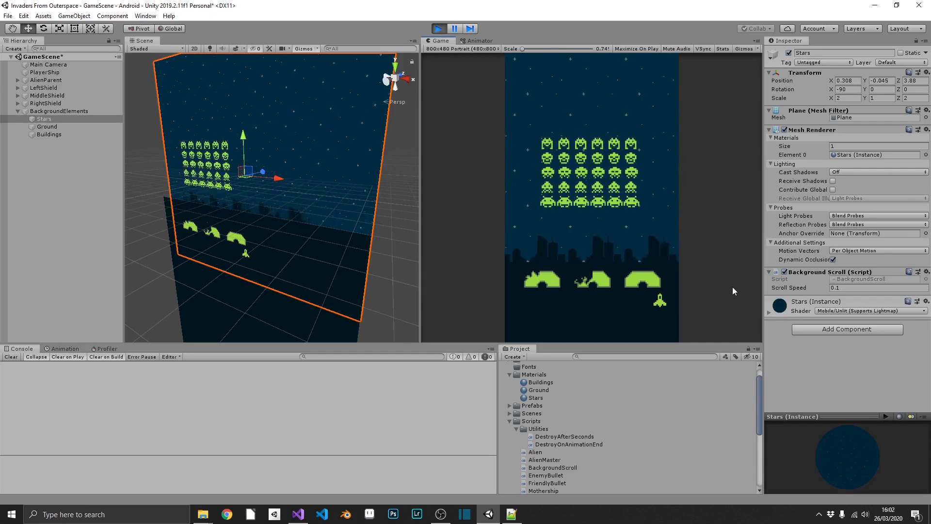
click(438, 28)
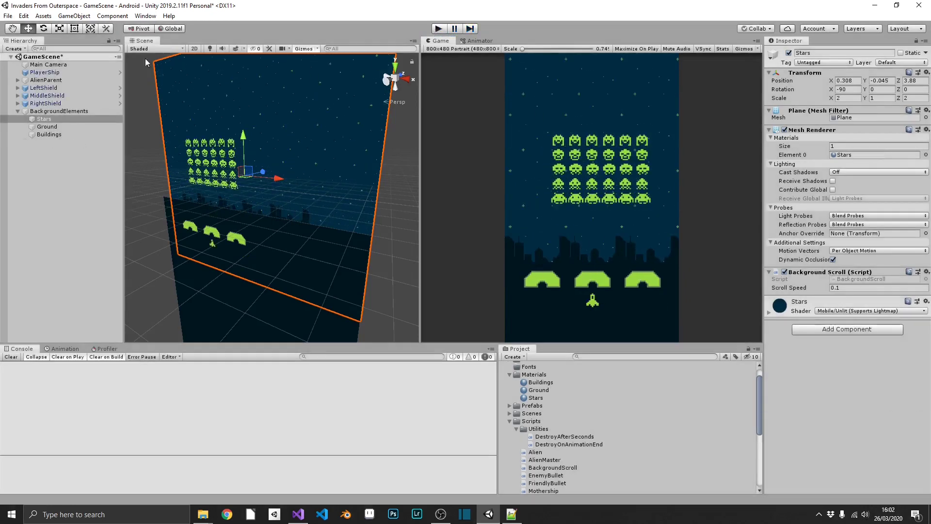
Step: Set the Scroll Speed of Buildings to 0.3 and run the game
click(59, 133)
click(867, 288)
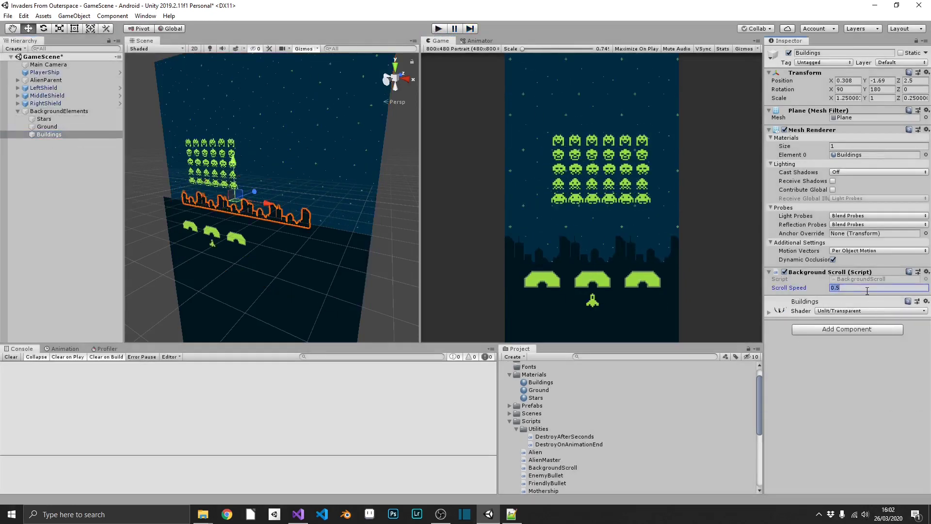
text(0.3)
click(438, 28)
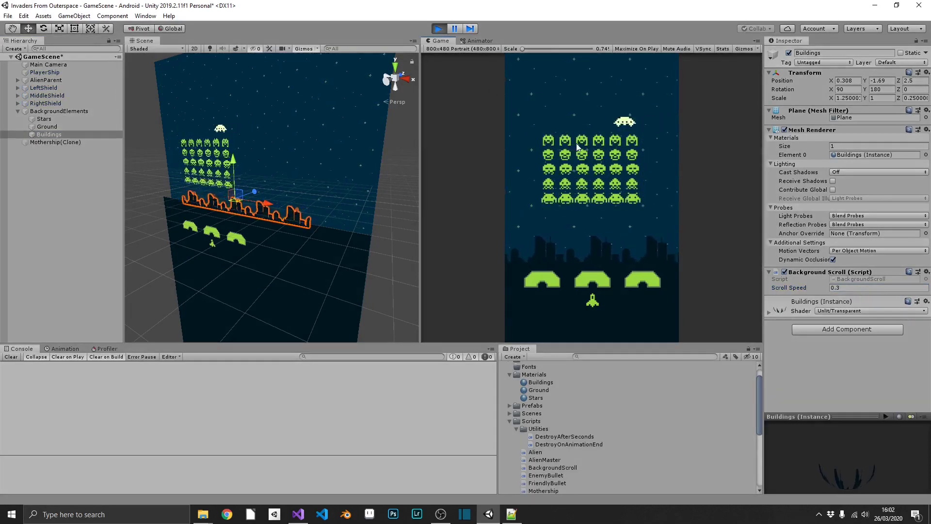
Step: Play-test the game by moving the ship both ways and firing at the aliens in front of the scrolling background
key(Left)
key(Left)
key(space)
key(space)
key(Right)
key(space)
key(Left)
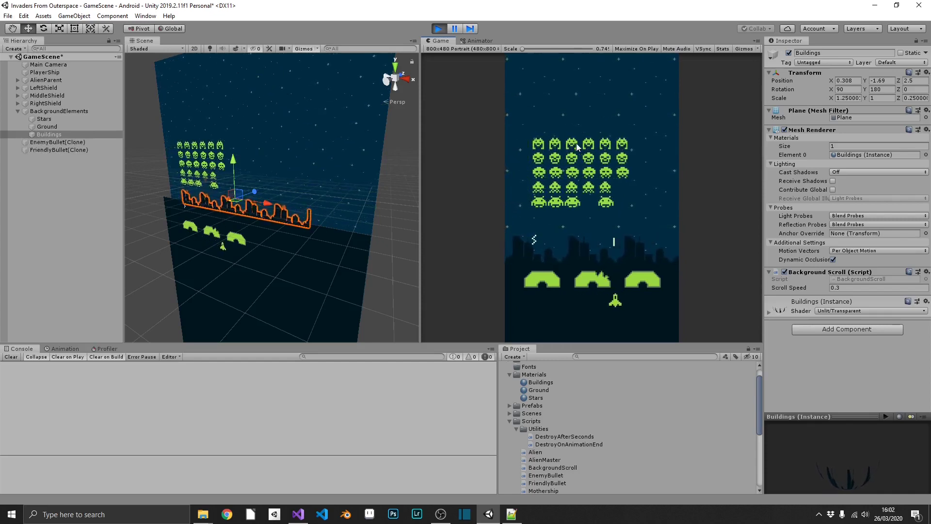
key(Right)
key(space)
Step: Examine the scrolling background layers in the Scene view from several angles, and stop the game
alt+drag(319, 176, 331, 135)
scroll(321, 168, up, 5)
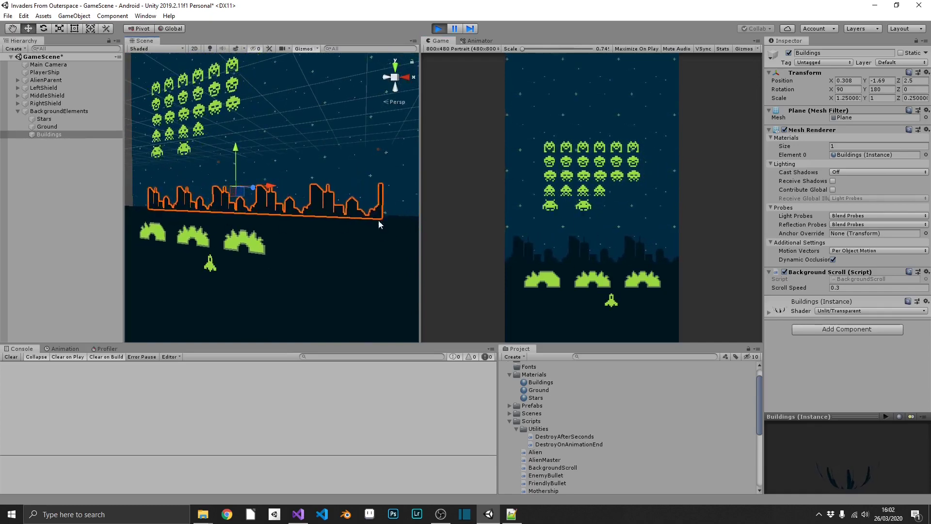
alt+drag(337, 242, 264, 161)
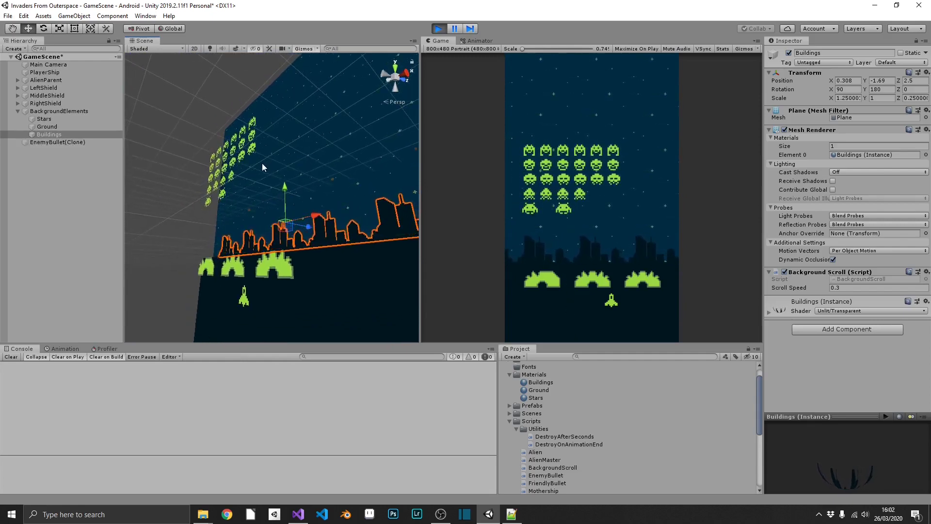
click(438, 29)
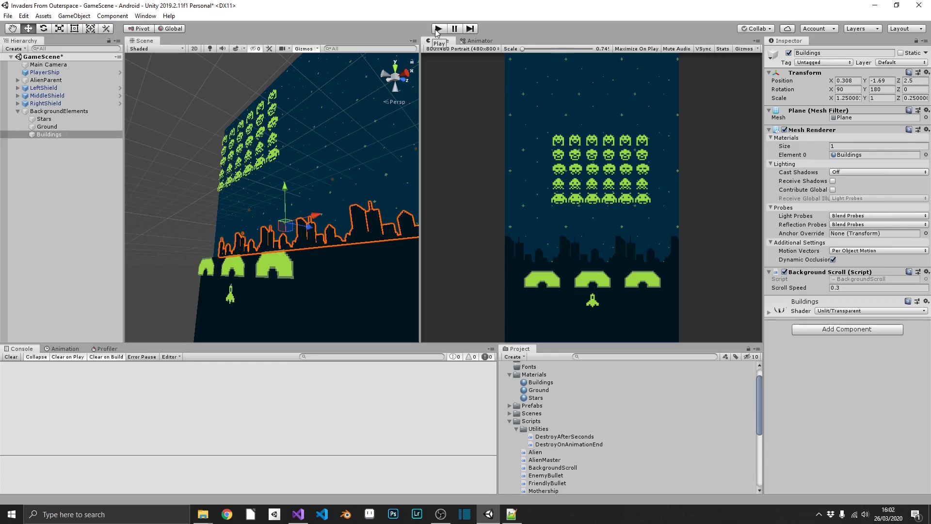
click(440, 514)
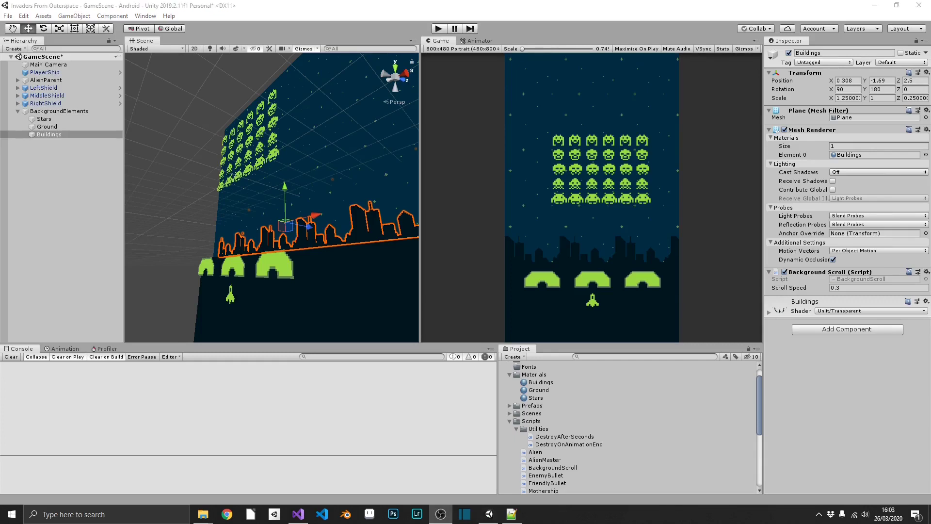